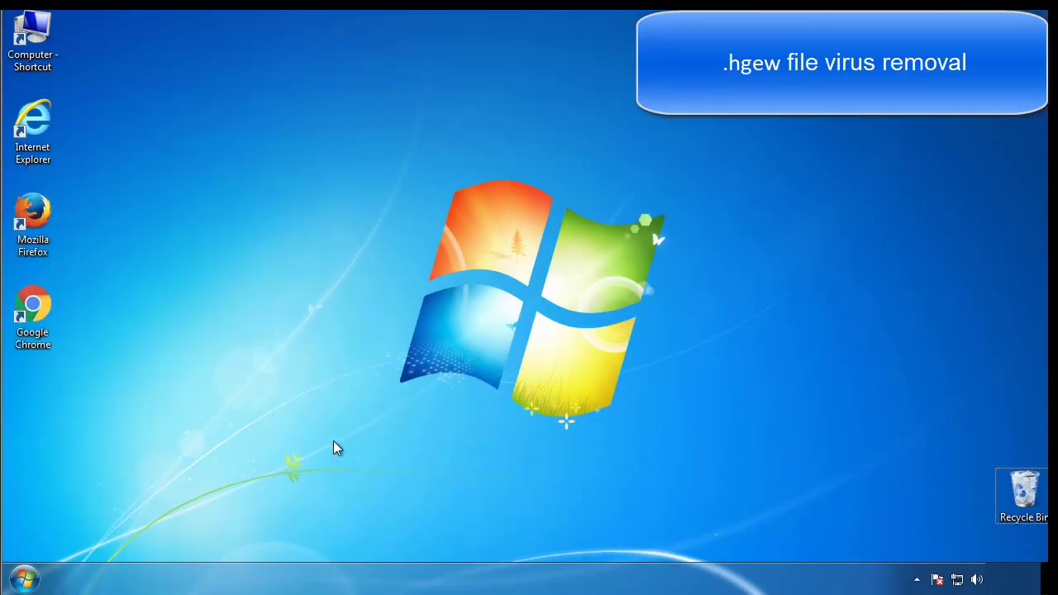
# Enable minimal Safe boot in msconfig's Boot tab and restart into Safe Mode
pyautogui.click(24, 579)
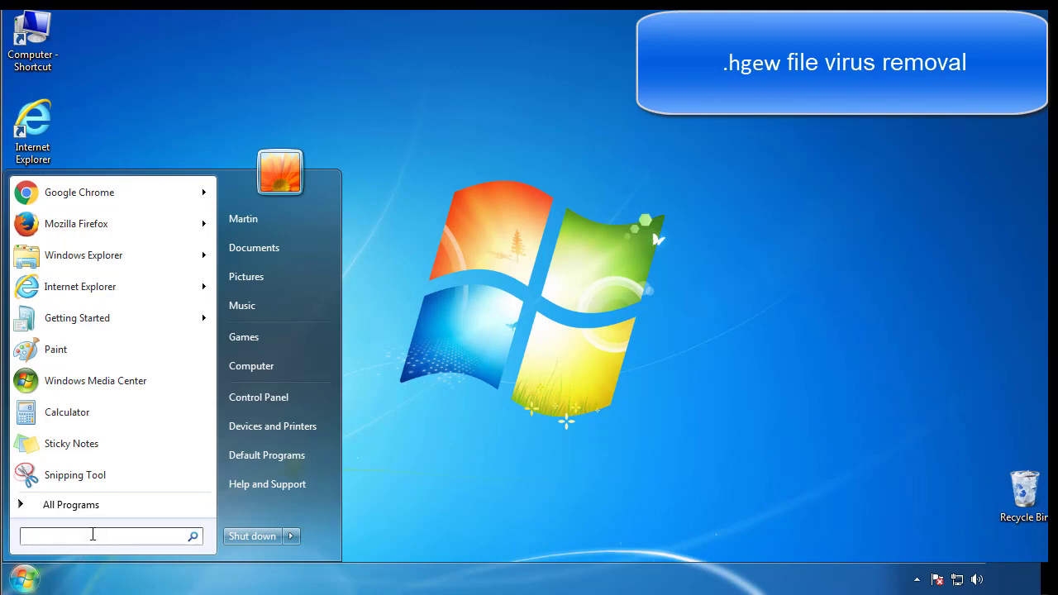
pyautogui.write('mscon')
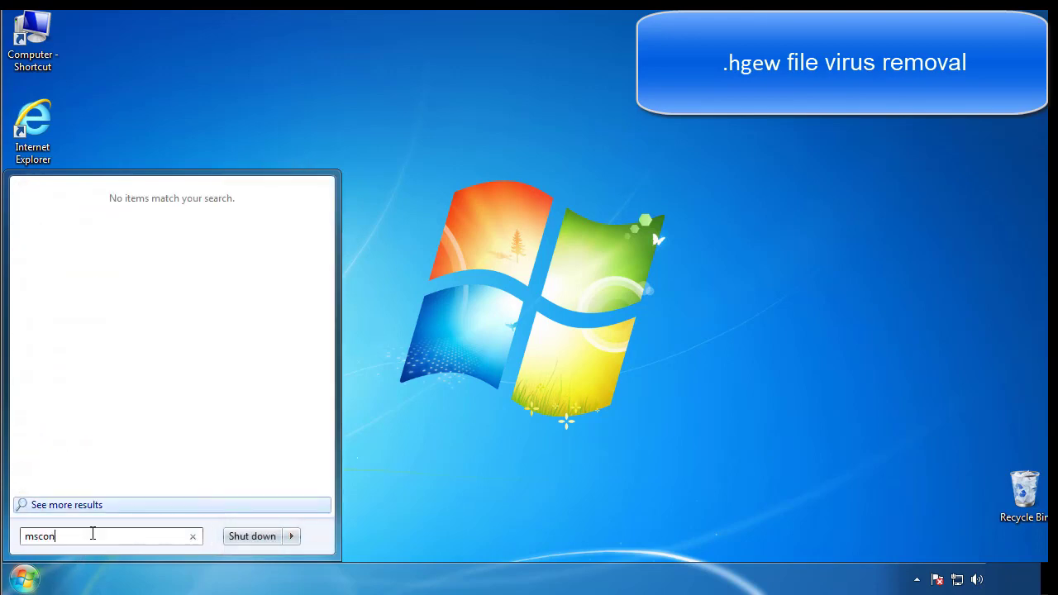
pyautogui.write('fig')
pyautogui.press('Return')
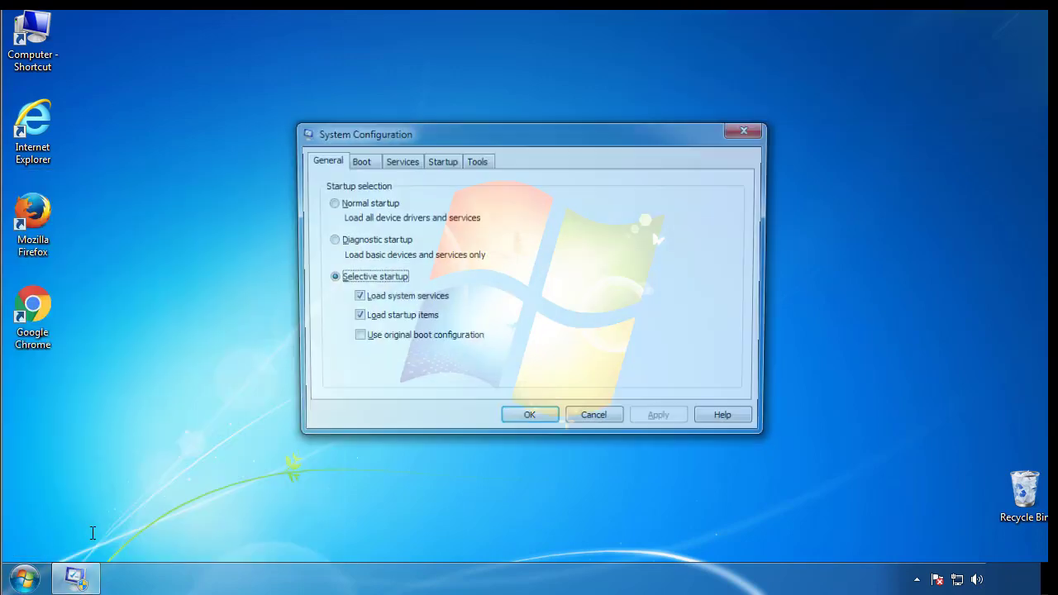
pyautogui.click(356, 161)
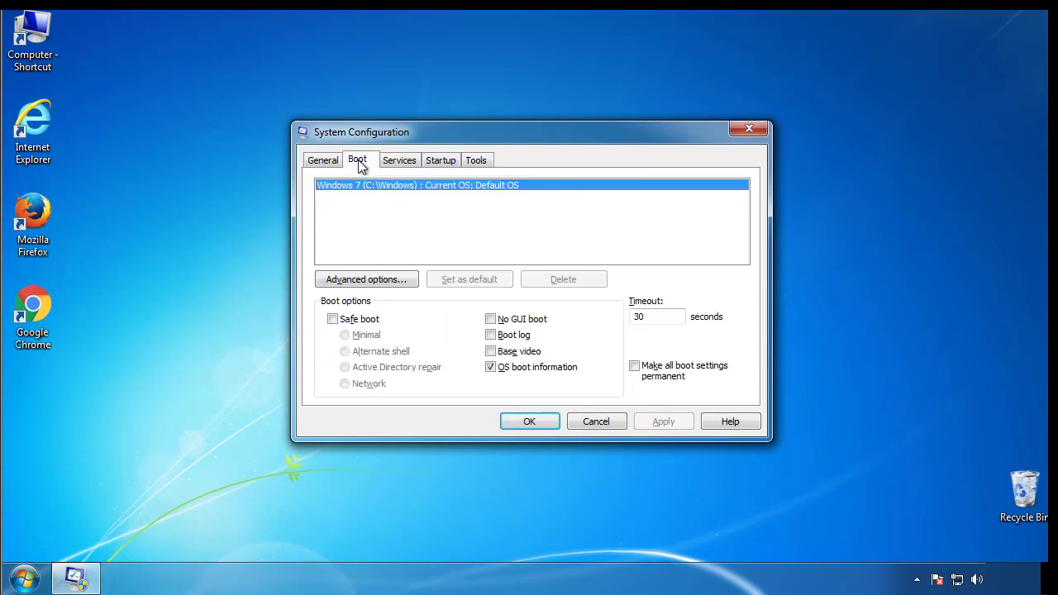
pyautogui.click(332, 319)
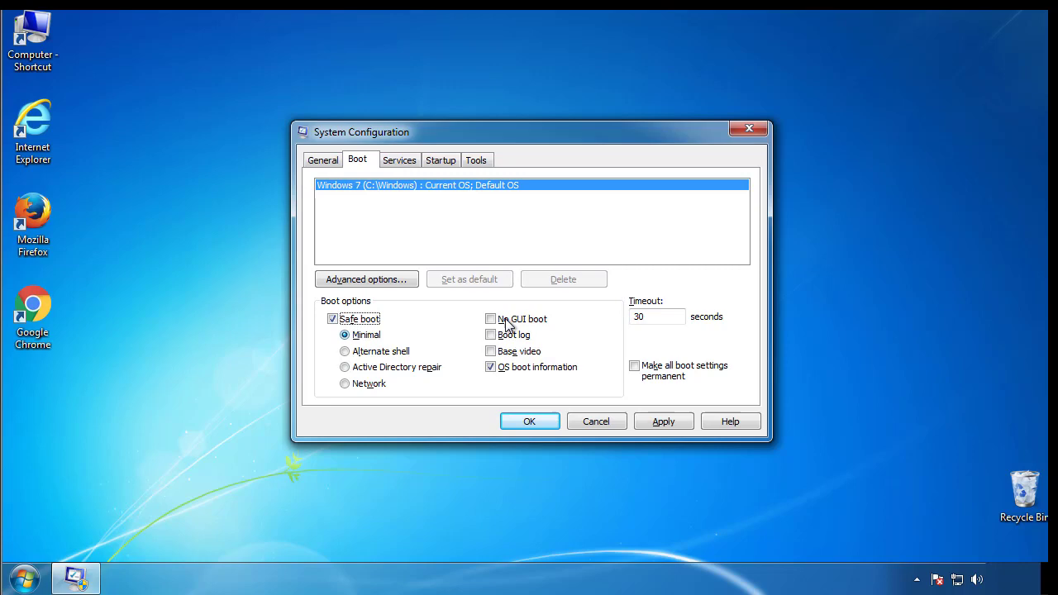
pyautogui.click(544, 428)
pyautogui.click(479, 323)
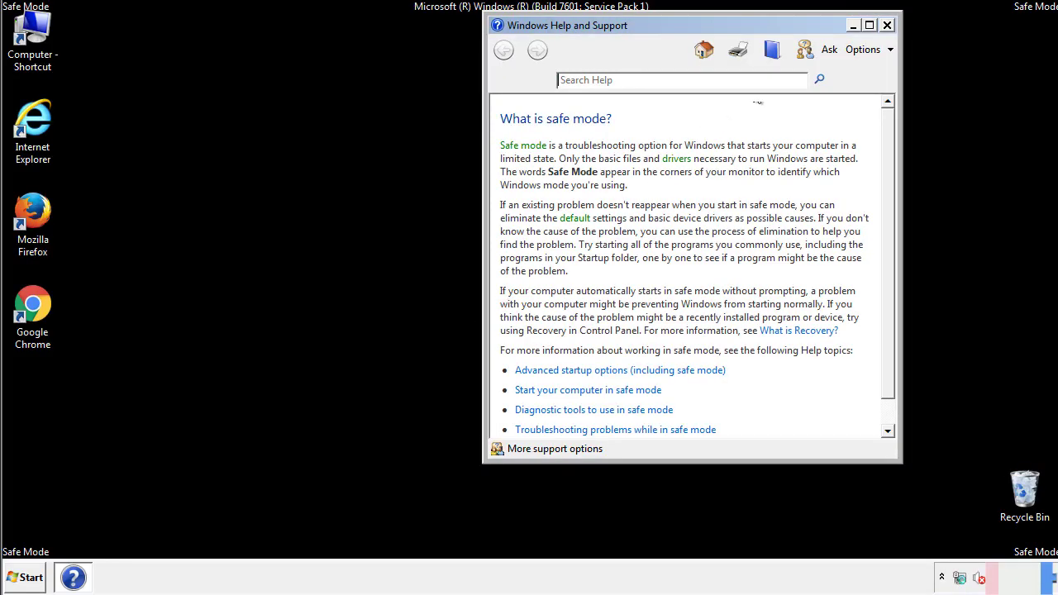
# Close Help and Support and set Folder Options to show hidden files, folders and drives
pyautogui.click(887, 25)
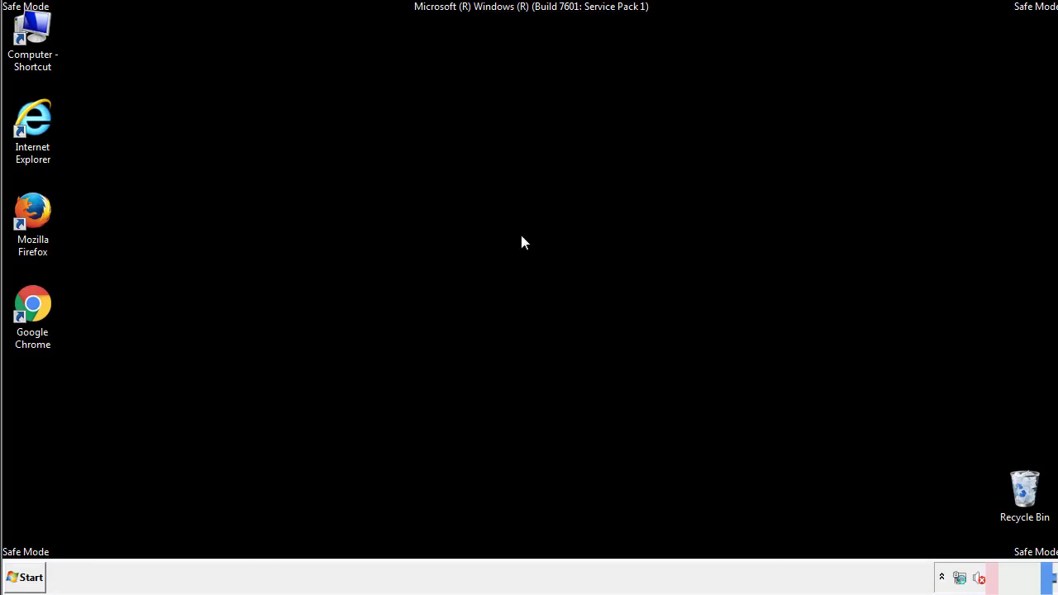
pyautogui.click(31, 576)
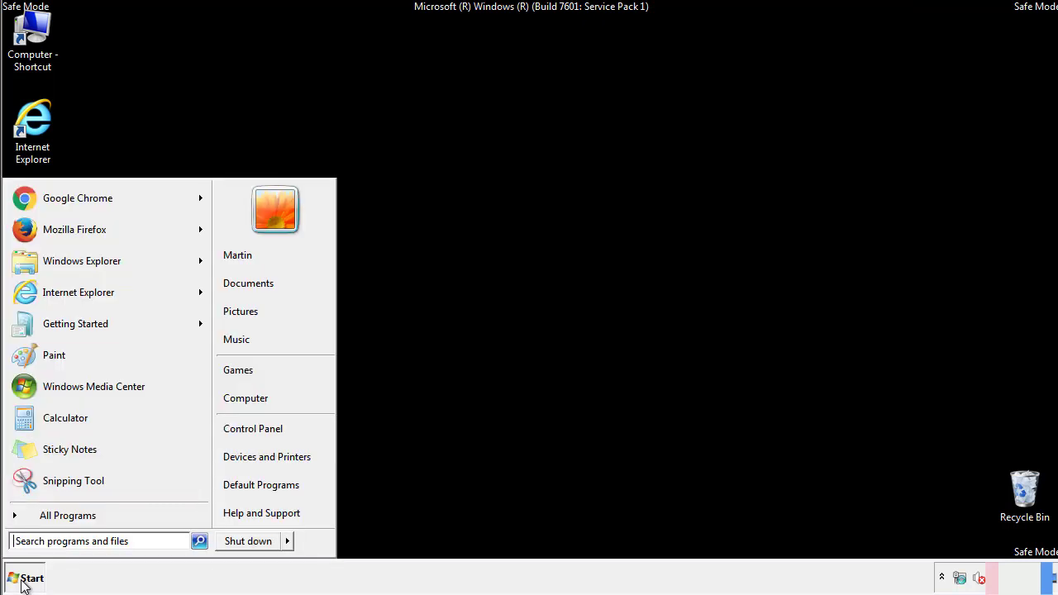
pyautogui.click(248, 428)
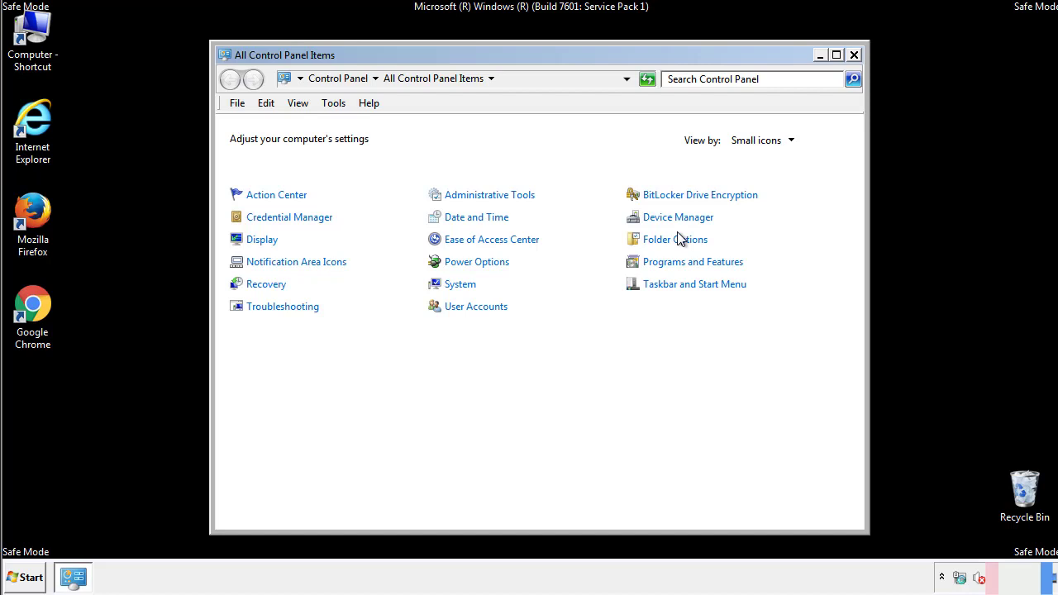
pyautogui.click(678, 240)
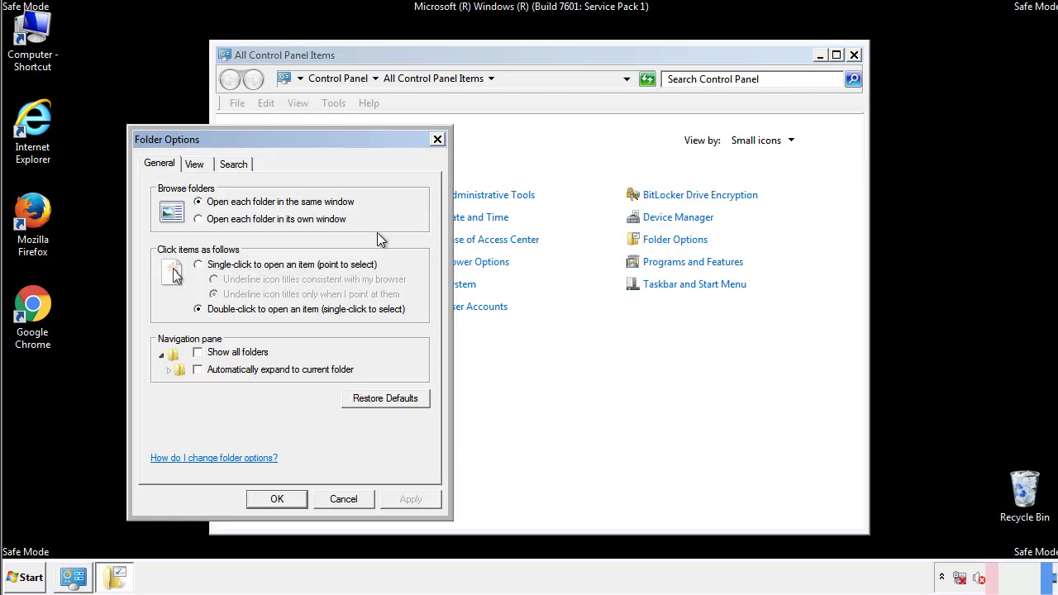
pyautogui.click(196, 167)
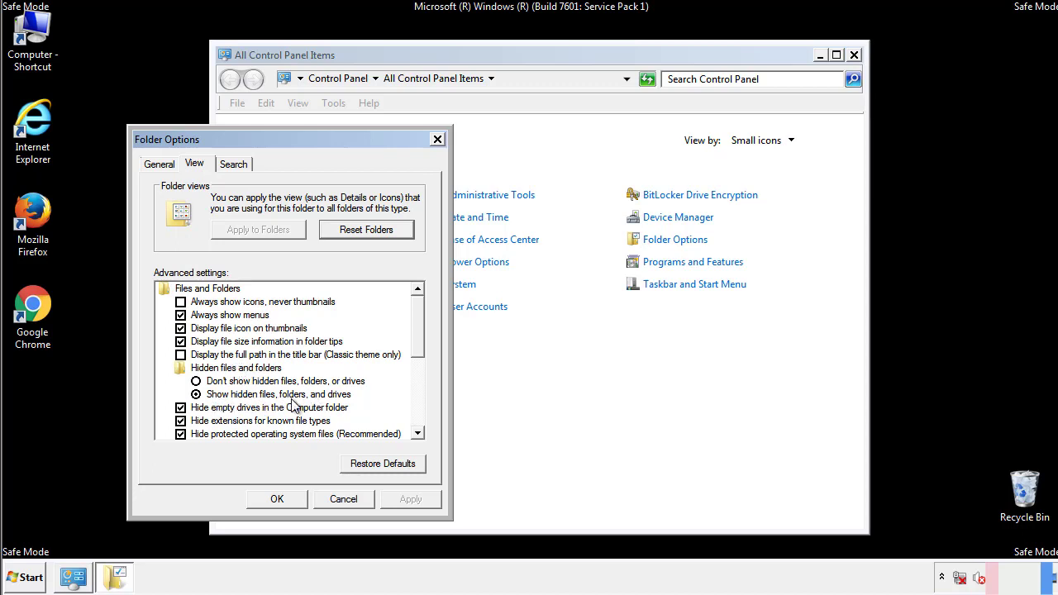
pyautogui.click(283, 498)
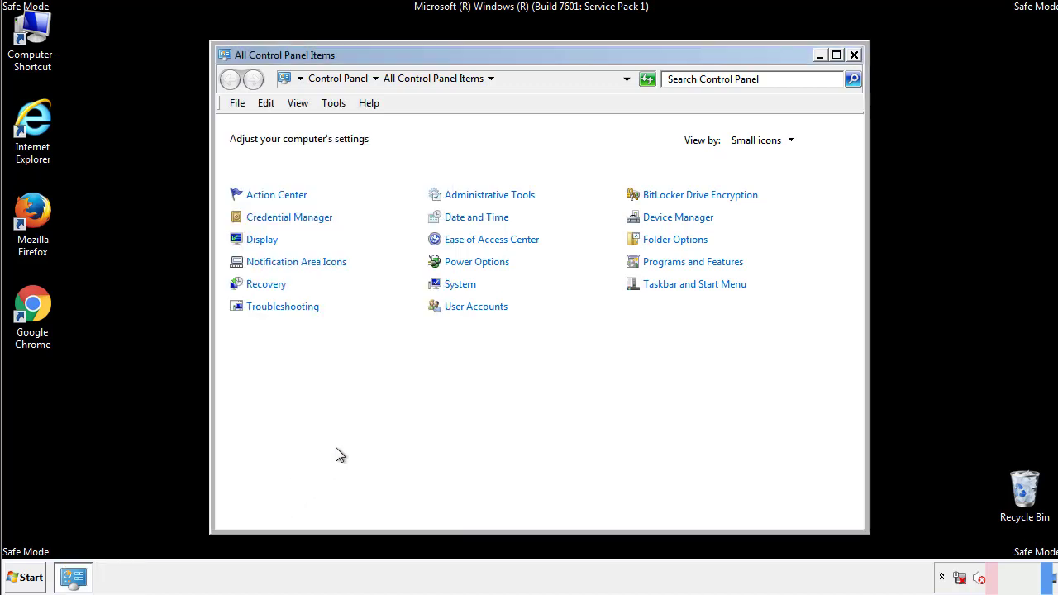
pyautogui.click(854, 54)
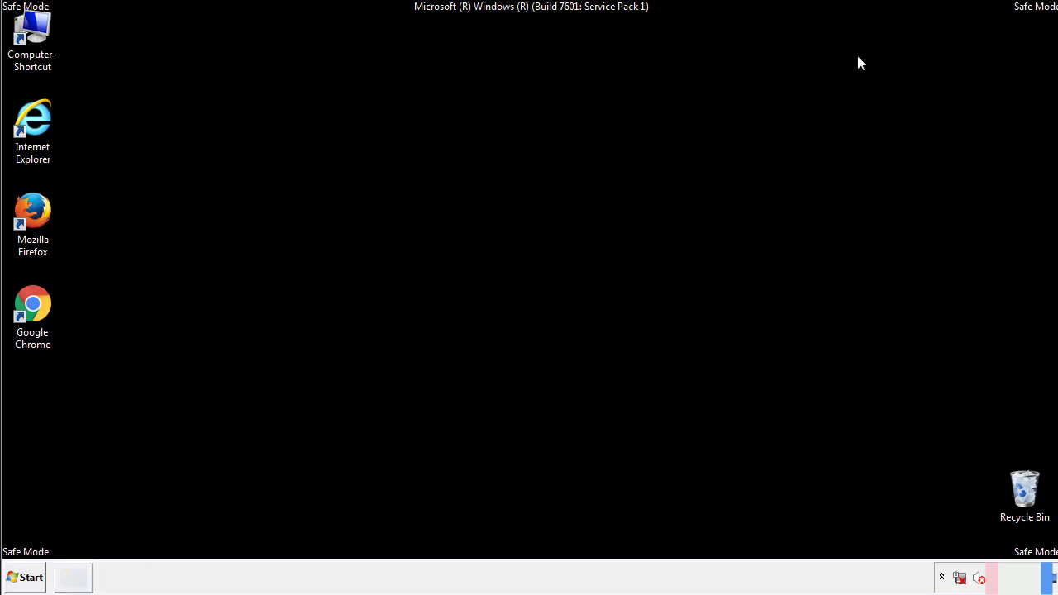
# Browse from Computer into Local Disk (C:) and the Windows folder
pyautogui.doubleClick(43, 29)
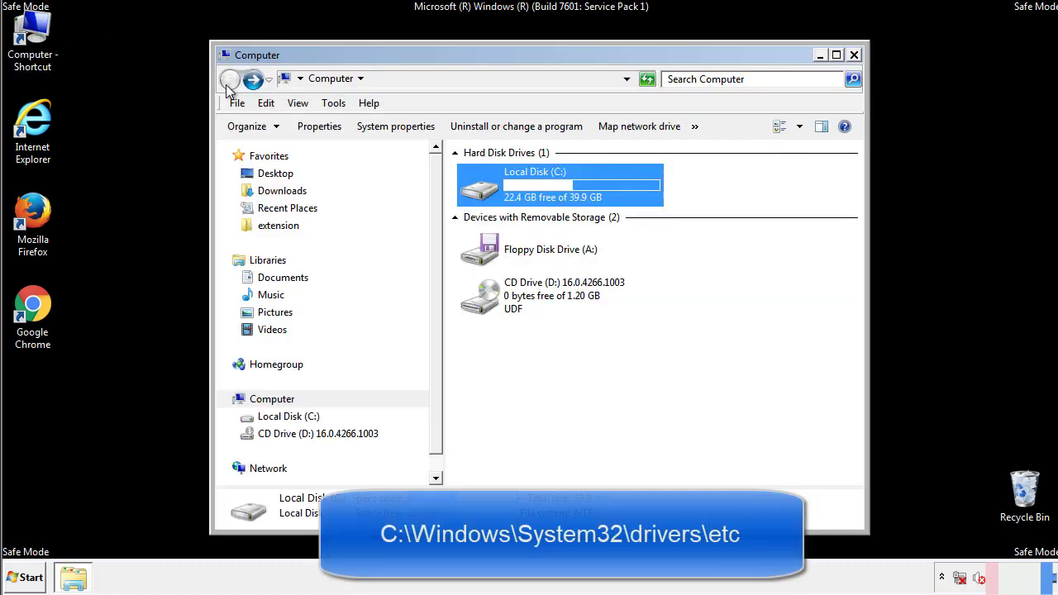
pyautogui.doubleClick(479, 190)
pyautogui.click(482, 303)
pyautogui.doubleClick(483, 304)
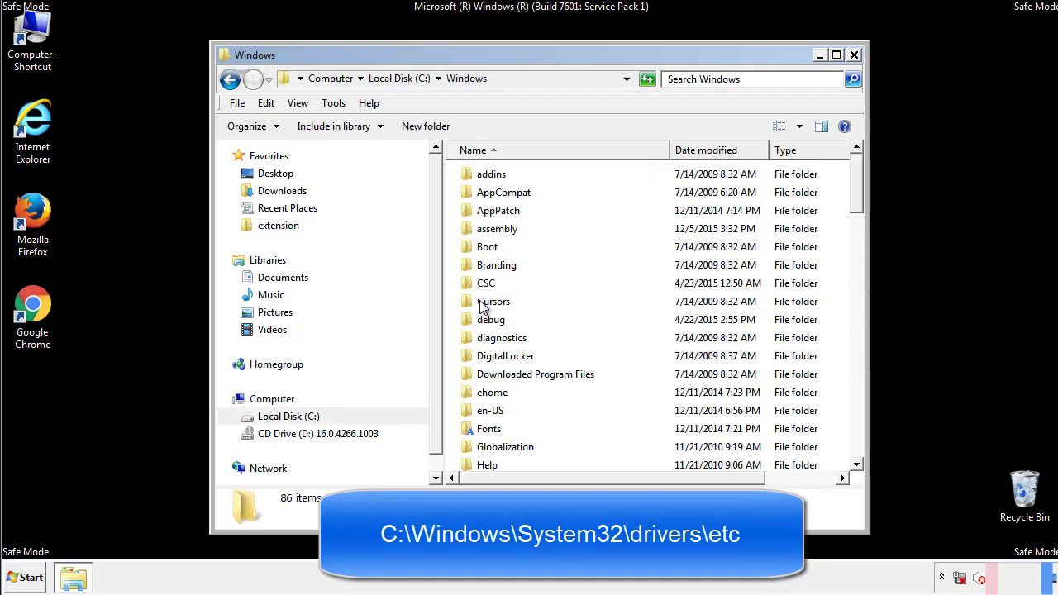
# Go into System32\drivers\etc and open the hosts file
pyautogui.scroll(-2, 486, 371)
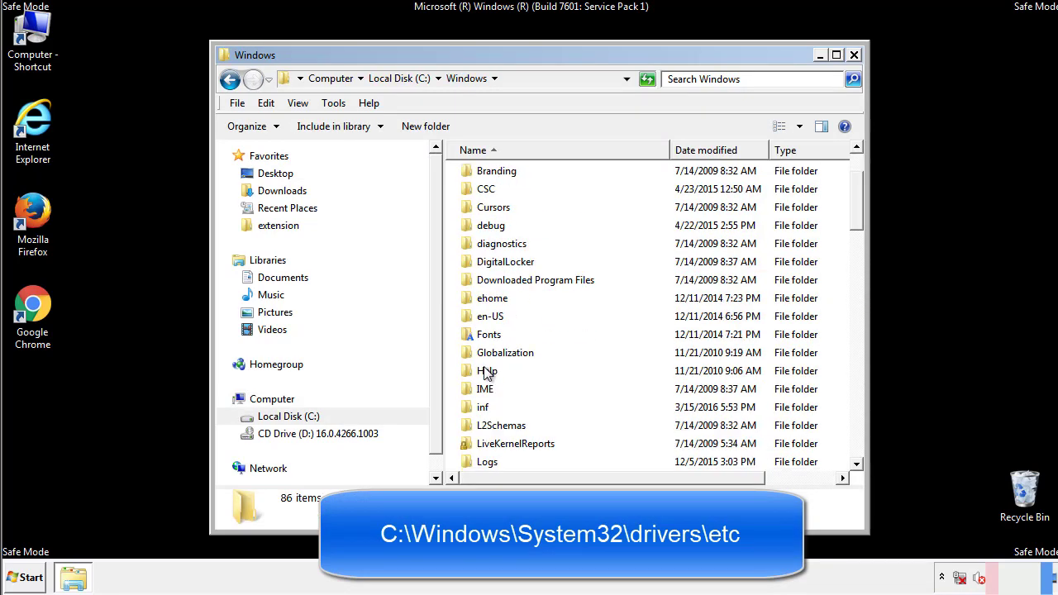
pyautogui.scroll(-2, 485, 373)
pyautogui.scroll(-2, 486, 374)
pyautogui.scroll(-3, 486, 374)
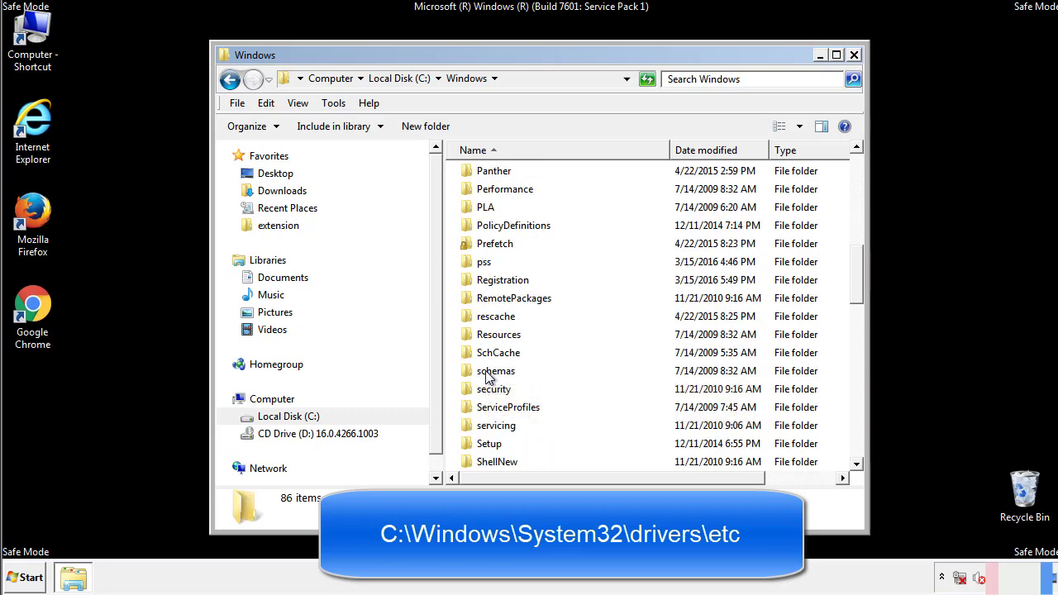
pyautogui.scroll(-2, 487, 376)
pyautogui.doubleClick(498, 427)
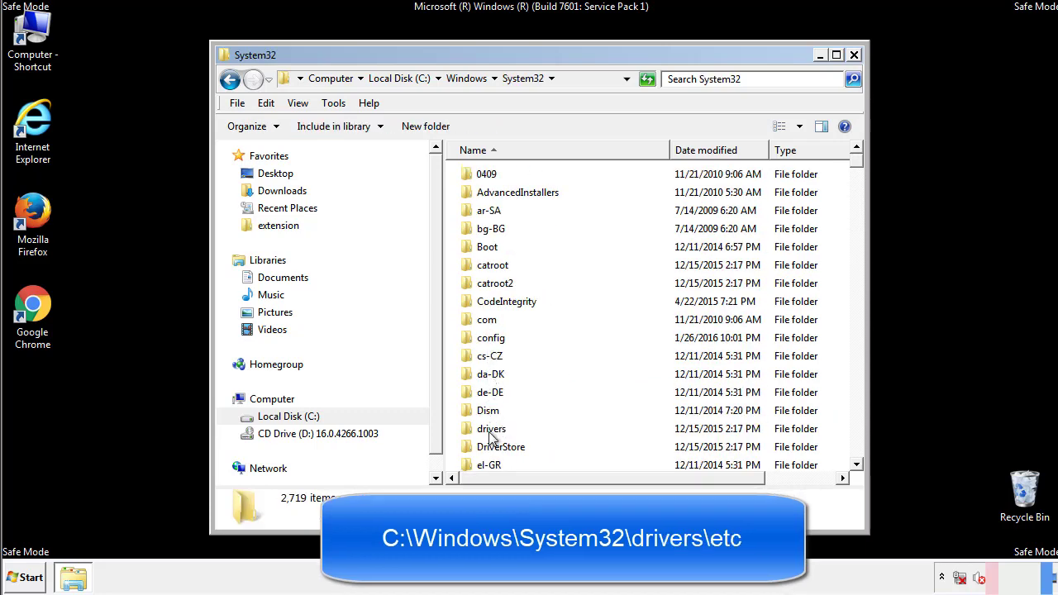
pyautogui.doubleClick(491, 430)
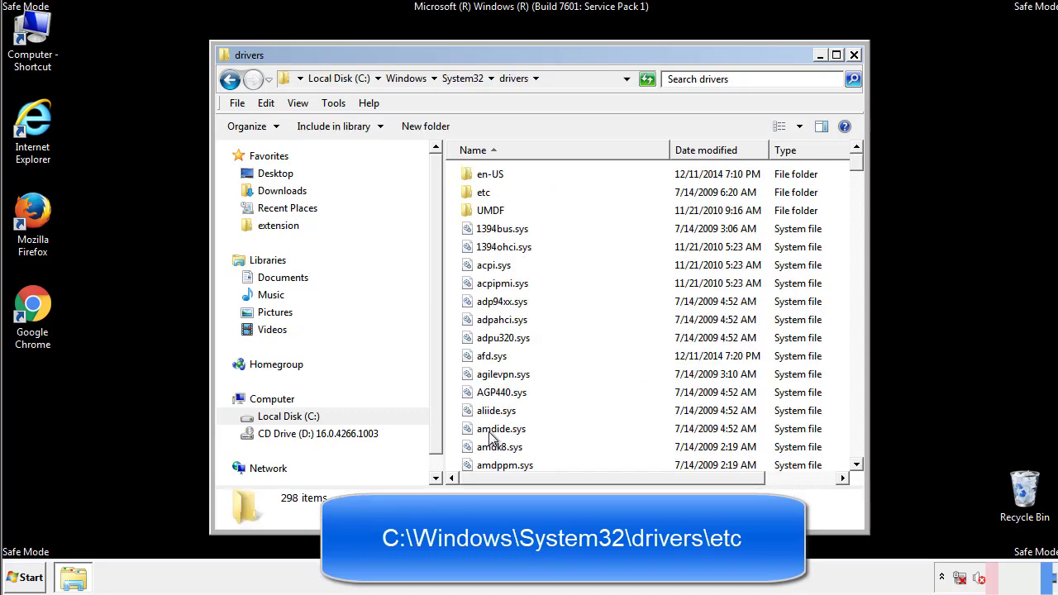
pyautogui.doubleClick(473, 197)
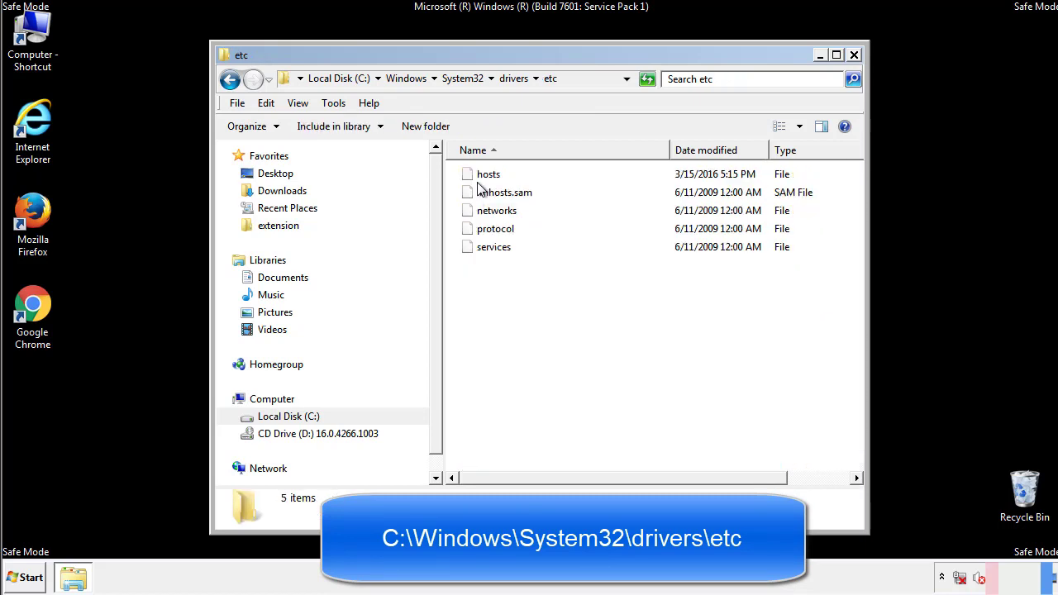
pyautogui.doubleClick(481, 177)
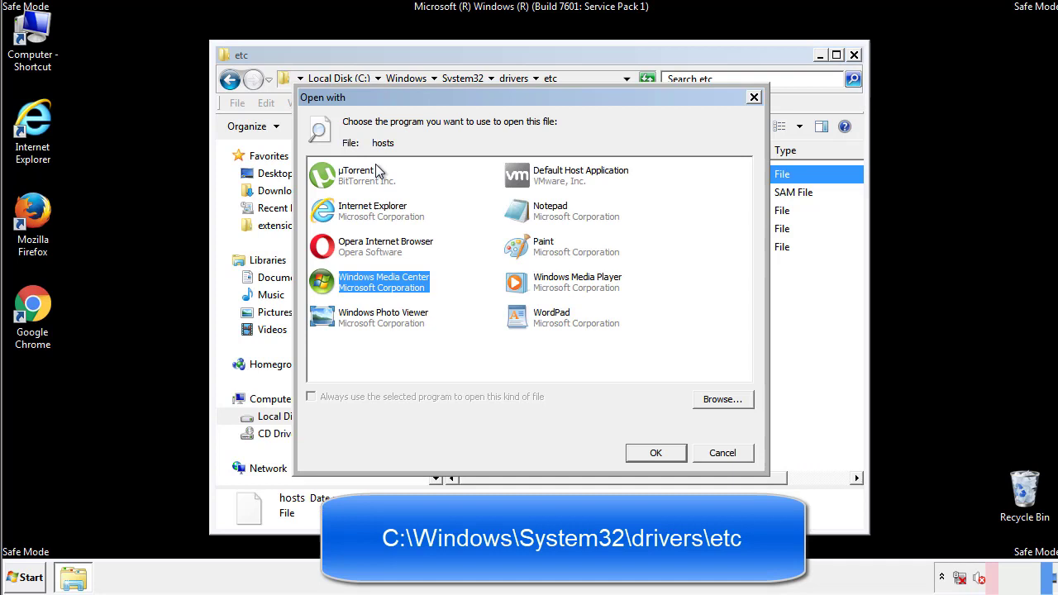
# Open the hosts file in Notepad
pyautogui.click(535, 215)
pyautogui.click(655, 453)
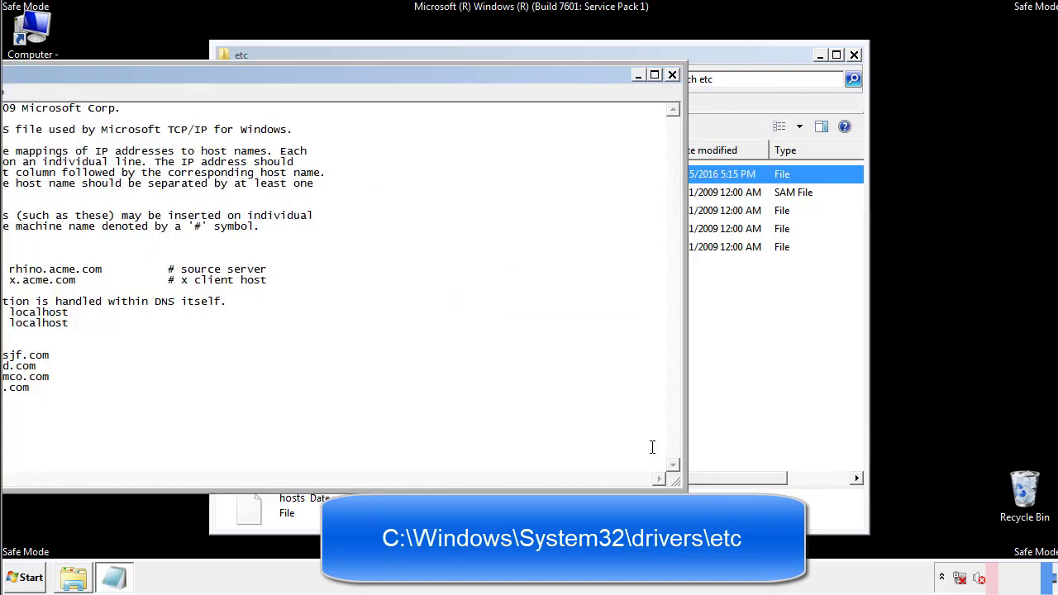
pyautogui.moveTo(432, 74); pyautogui.dragTo(673, 90)
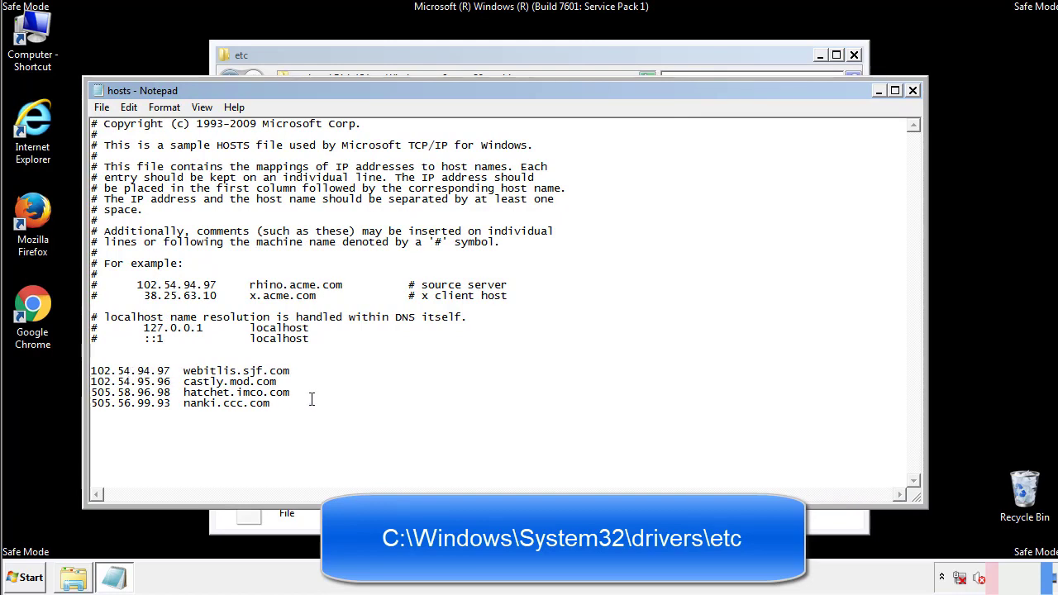
# Delete the four custom host entry lines and save hosts on closing
pyautogui.moveTo(295, 405); pyautogui.dragTo(91, 371)
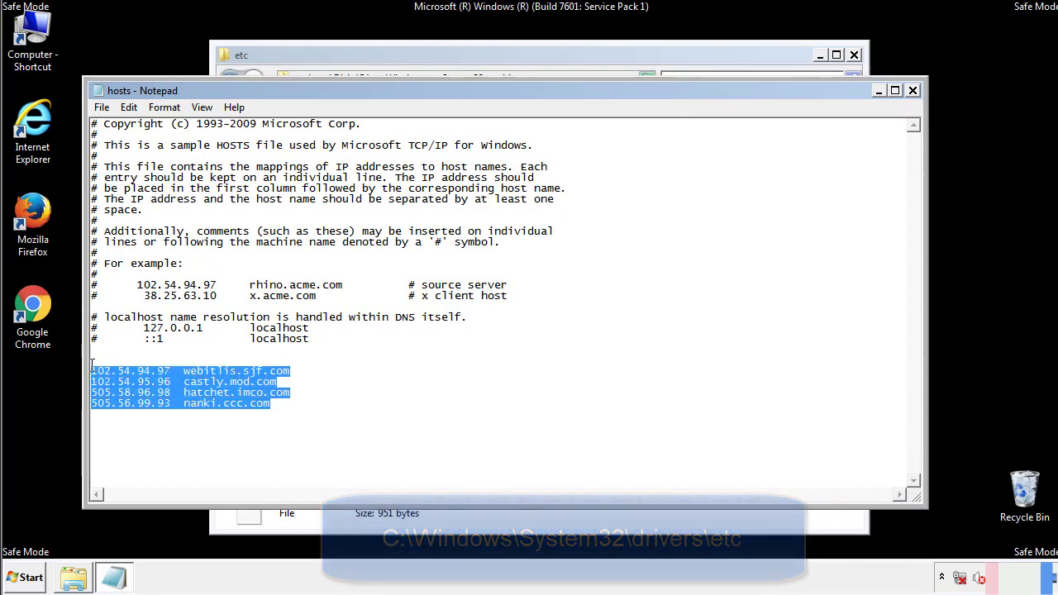
pyautogui.press('Delete')
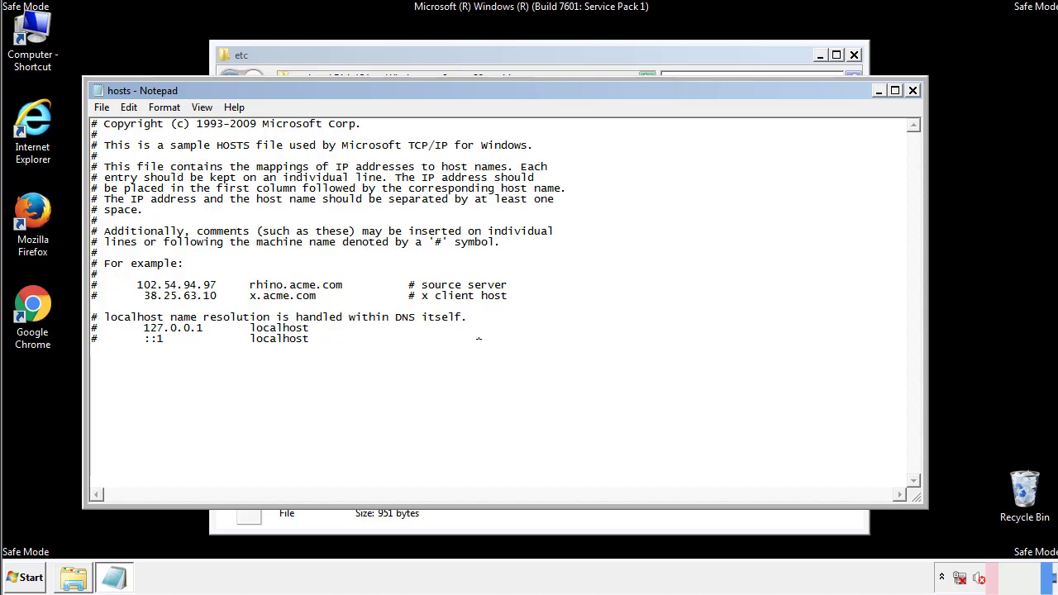
pyautogui.click(912, 91)
pyautogui.click(467, 301)
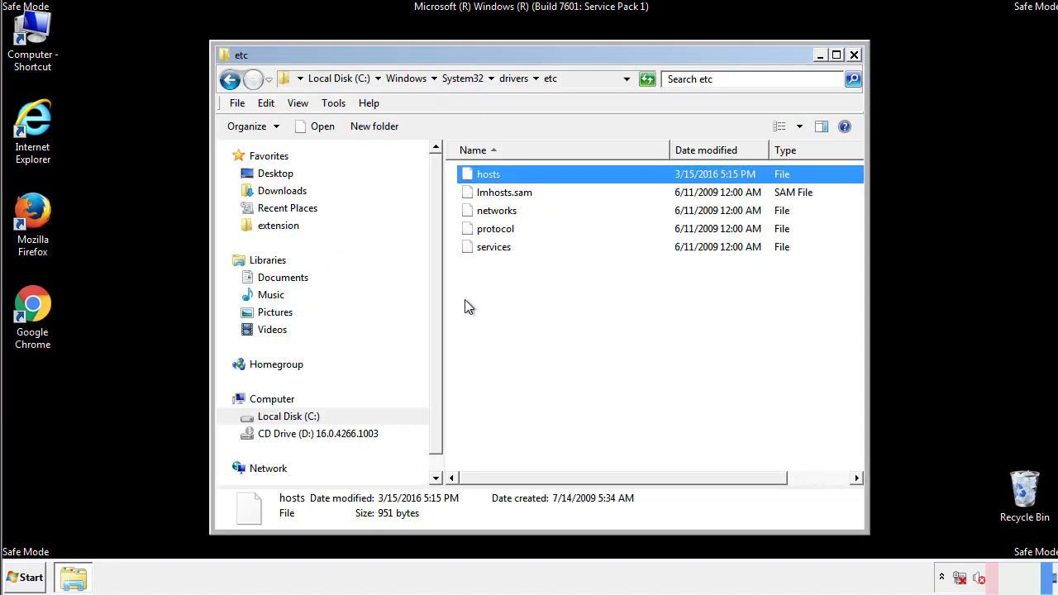
pyautogui.click(464, 302)
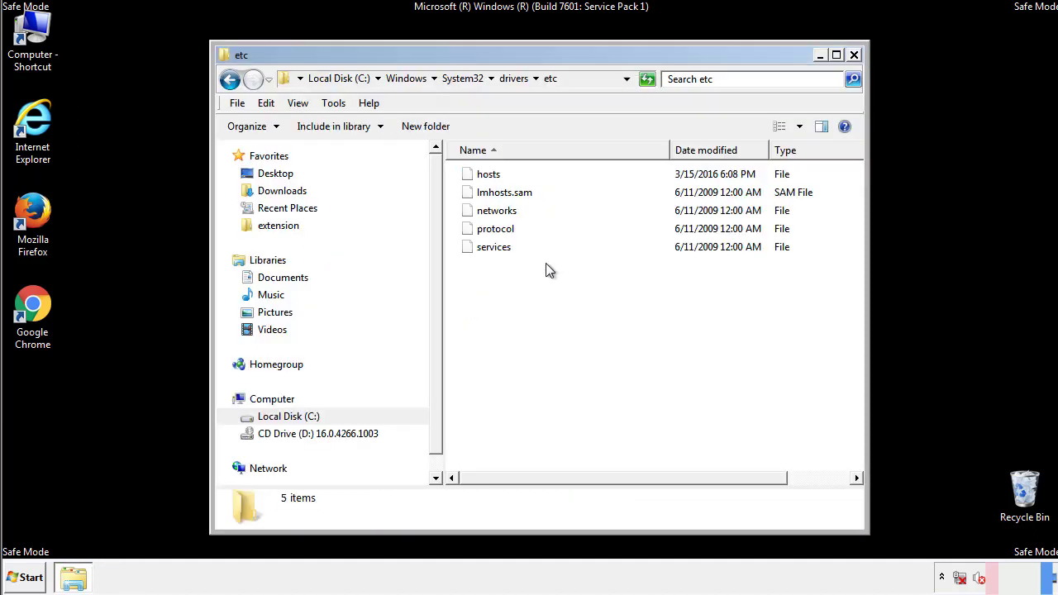
# Close the etc window and open the Startup folder from All Programs
pyautogui.click(853, 56)
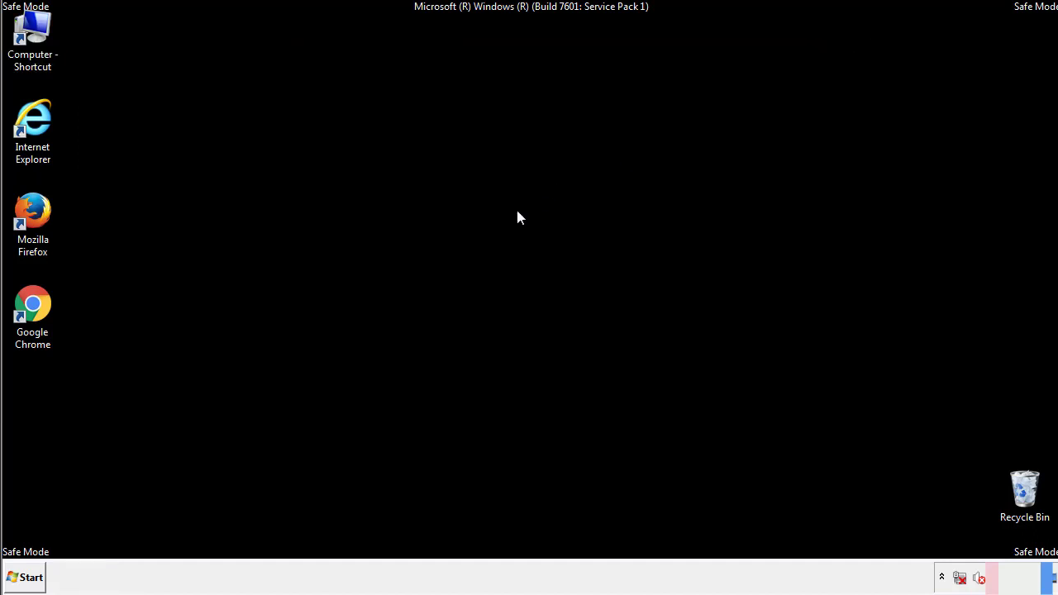
pyautogui.click(27, 576)
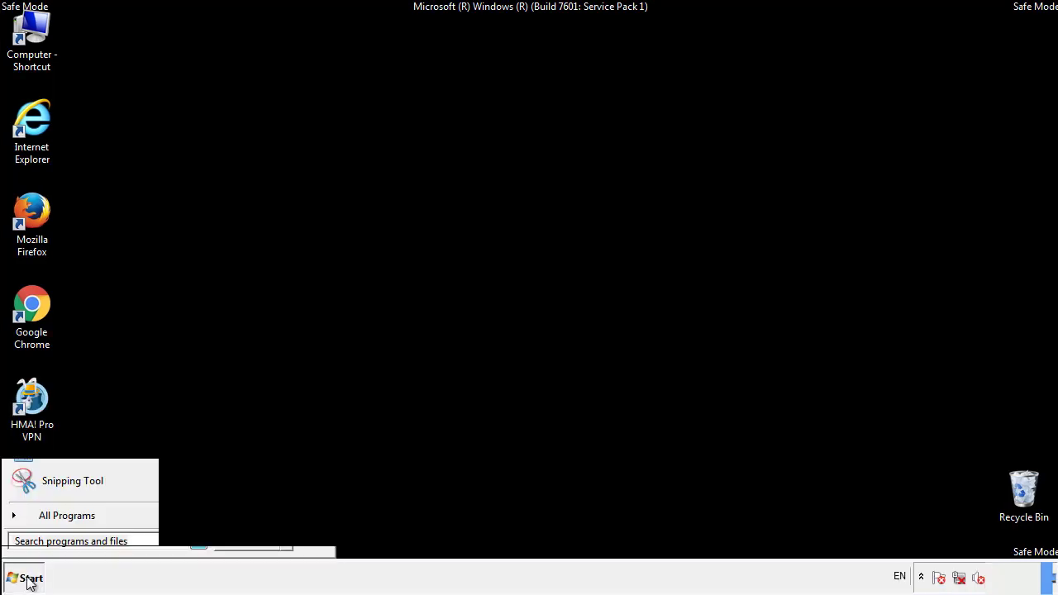
pyautogui.click(47, 521)
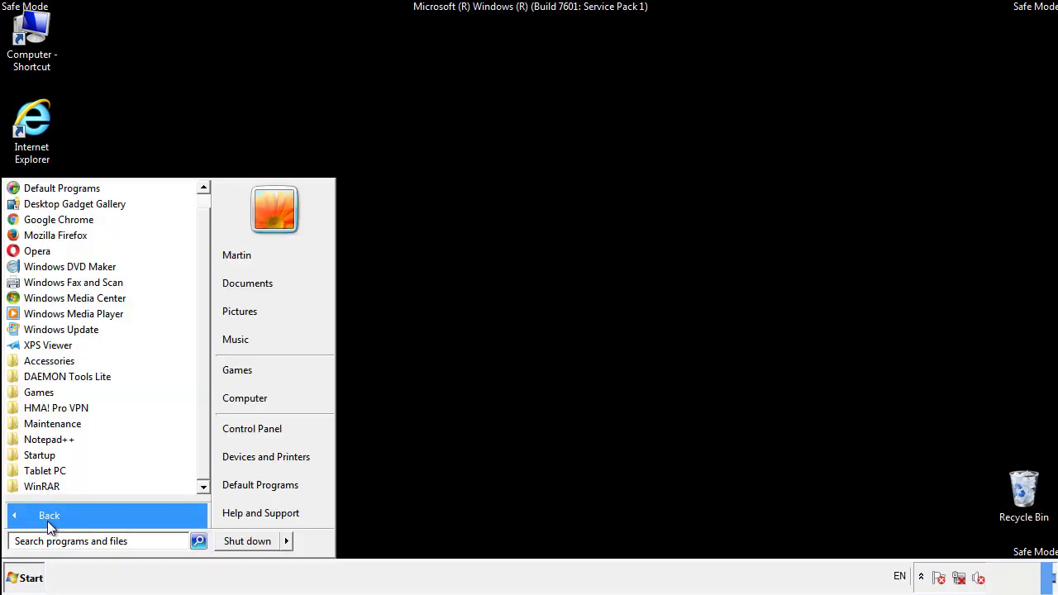
pyautogui.rightClick(45, 455)
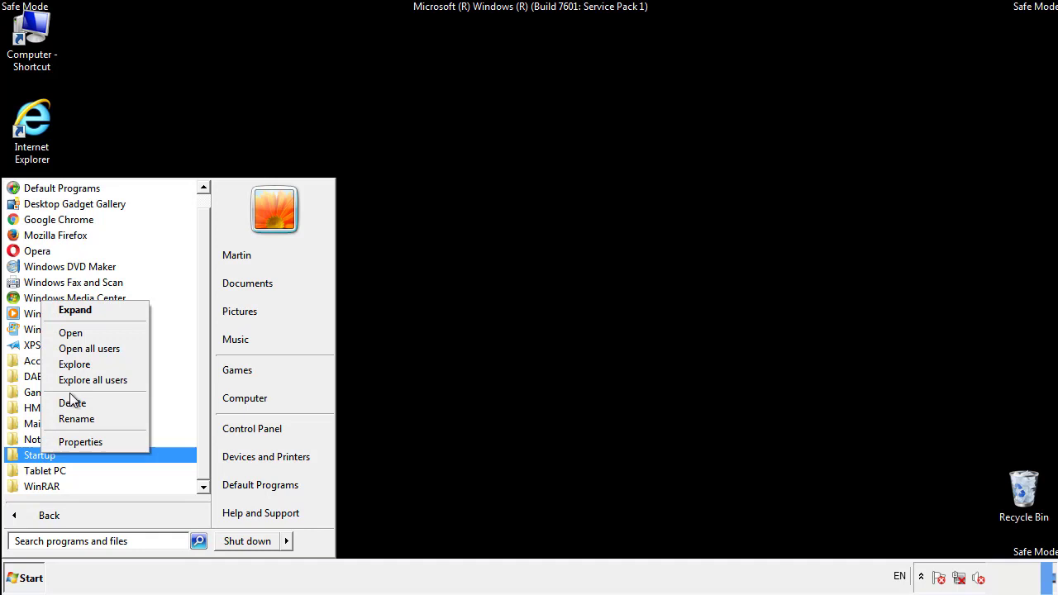
pyautogui.click(81, 332)
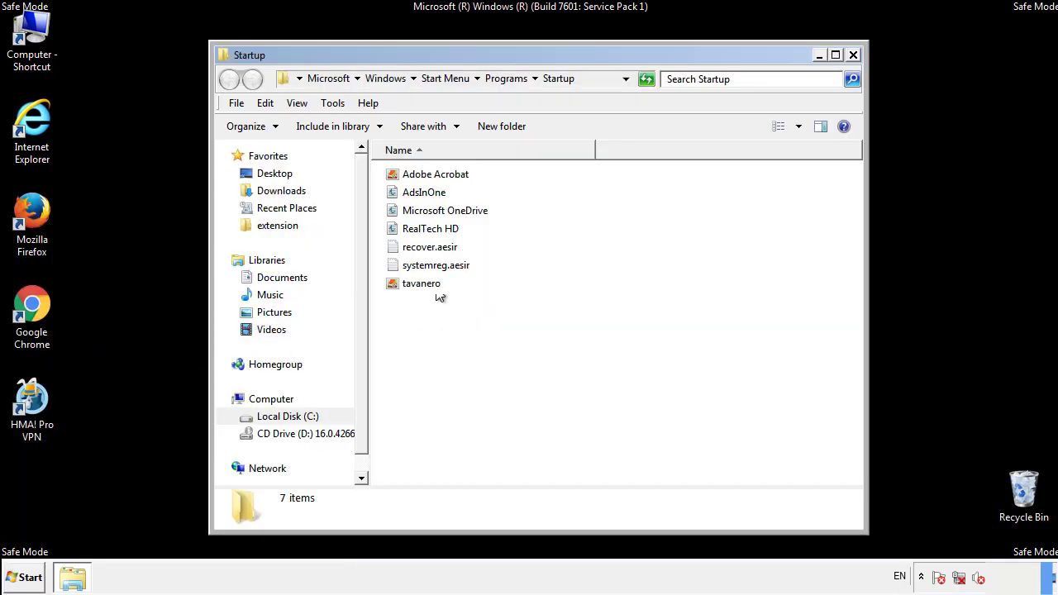
# Delete AdsInOne, recover.aesir, systemreg.aesir and tavanero from the Startup folder
pyautogui.click(432, 196)
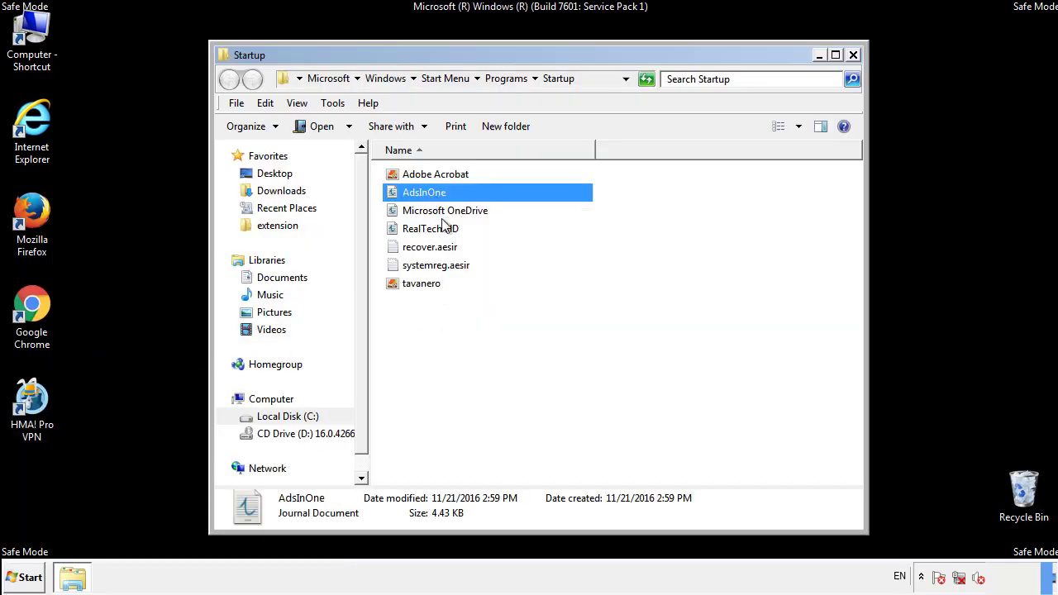
pyautogui.keyDown('ctrl'); pyautogui.click(440, 247); pyautogui.keyUp('ctrl')
pyautogui.keyDown('ctrl'); pyautogui.click(438, 265); pyautogui.keyUp('ctrl')
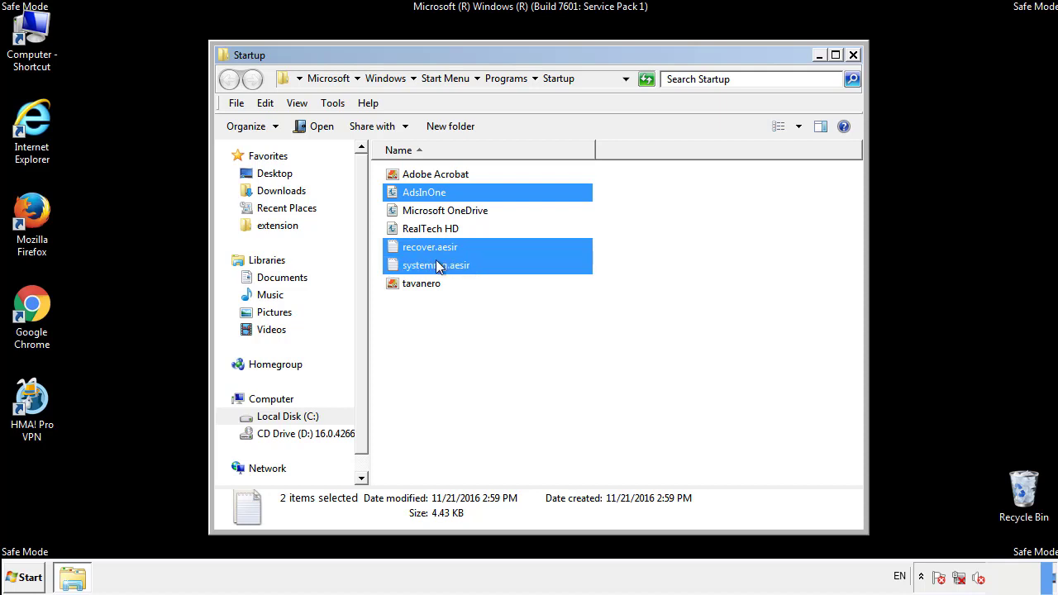
pyautogui.keyDown('ctrl'); pyautogui.click(423, 282); pyautogui.keyUp('ctrl')
pyautogui.rightClick(418, 285)
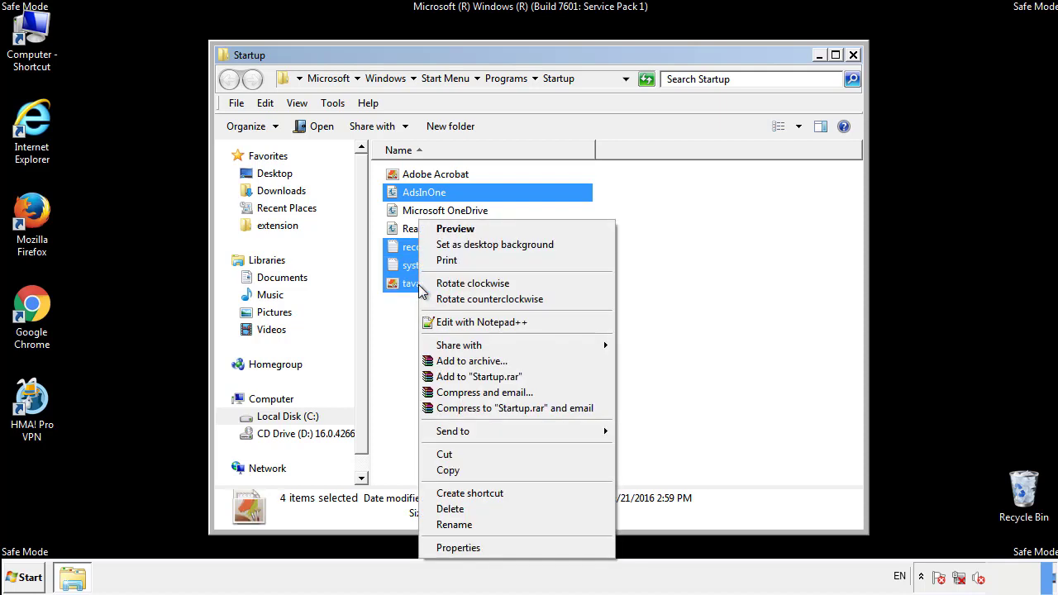
pyautogui.click(448, 509)
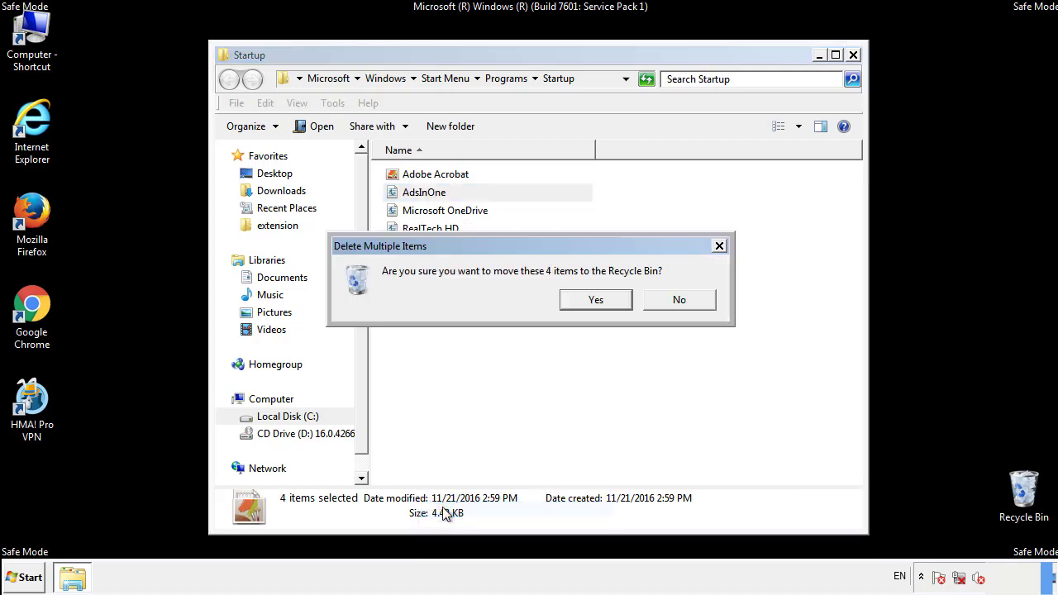
pyautogui.click(583, 301)
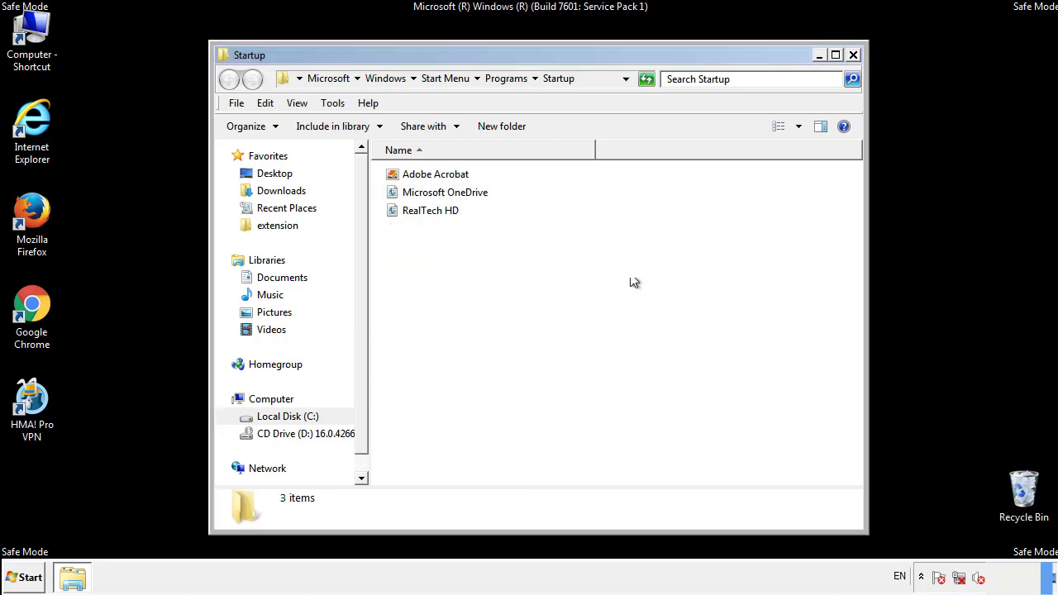
pyautogui.click(853, 56)
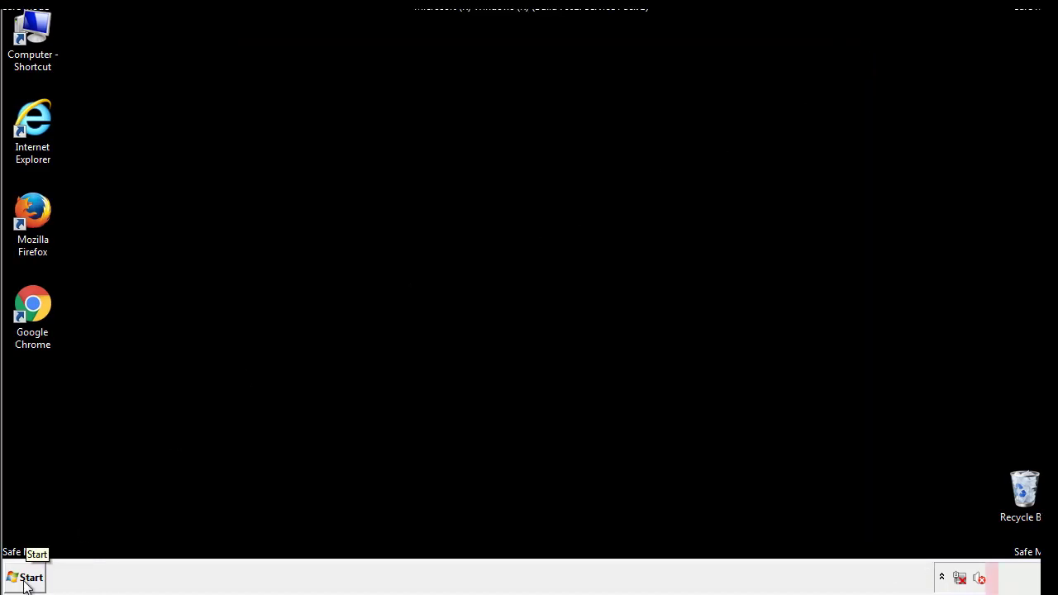
pyautogui.click(25, 585)
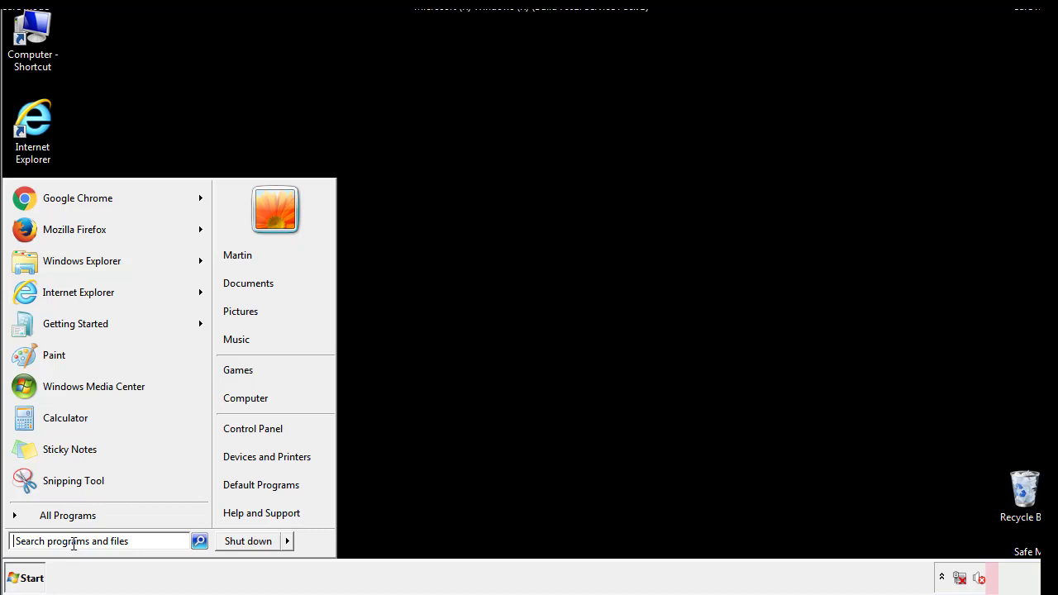
# Launch regedit and expand HKLM\SOFTWARE\Microsoft\Windows\CurrentVersion
pyautogui.write('reged')
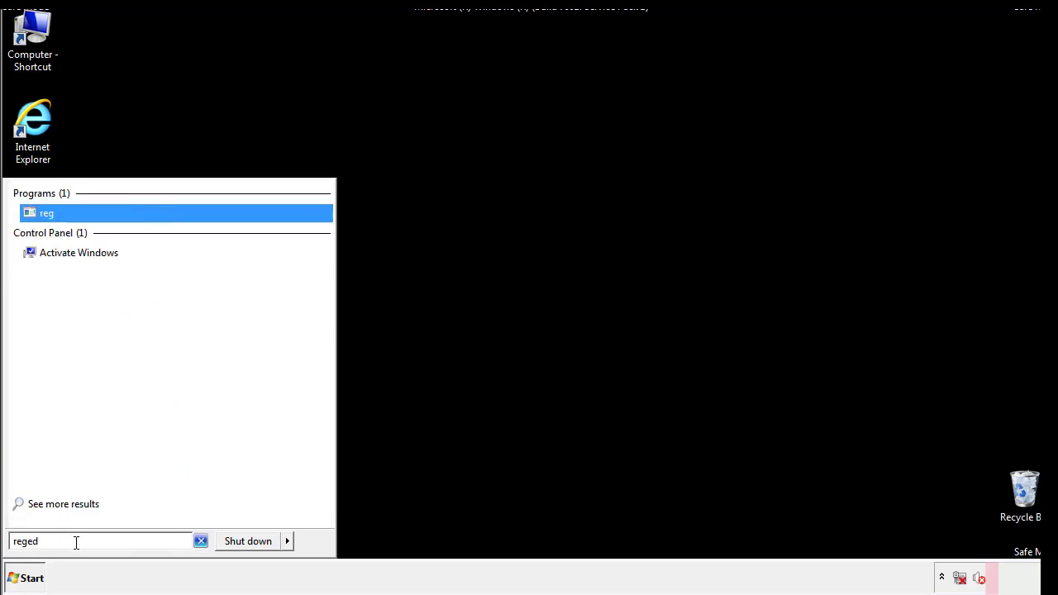
pyautogui.write('it')
pyautogui.press('Return')
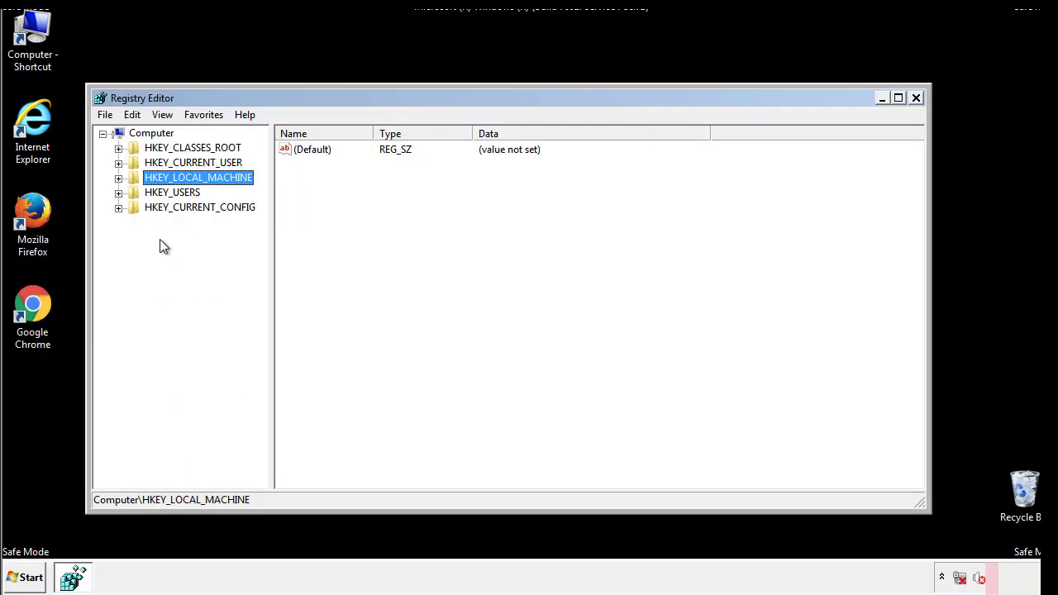
pyautogui.click(119, 177)
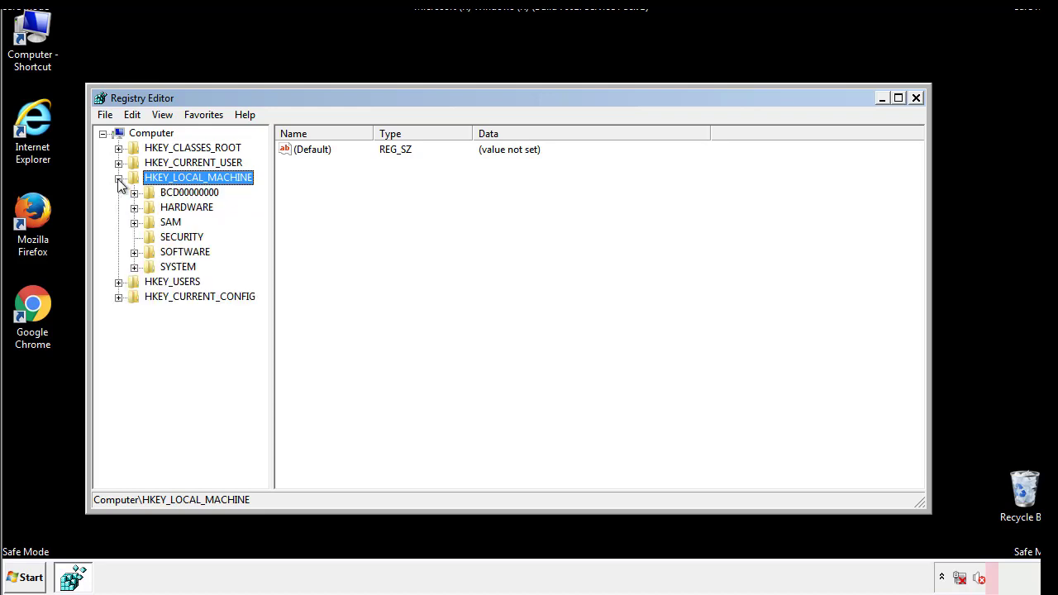
pyautogui.click(134, 252)
pyautogui.moveTo(260, 244); pyautogui.dragTo(262, 273)
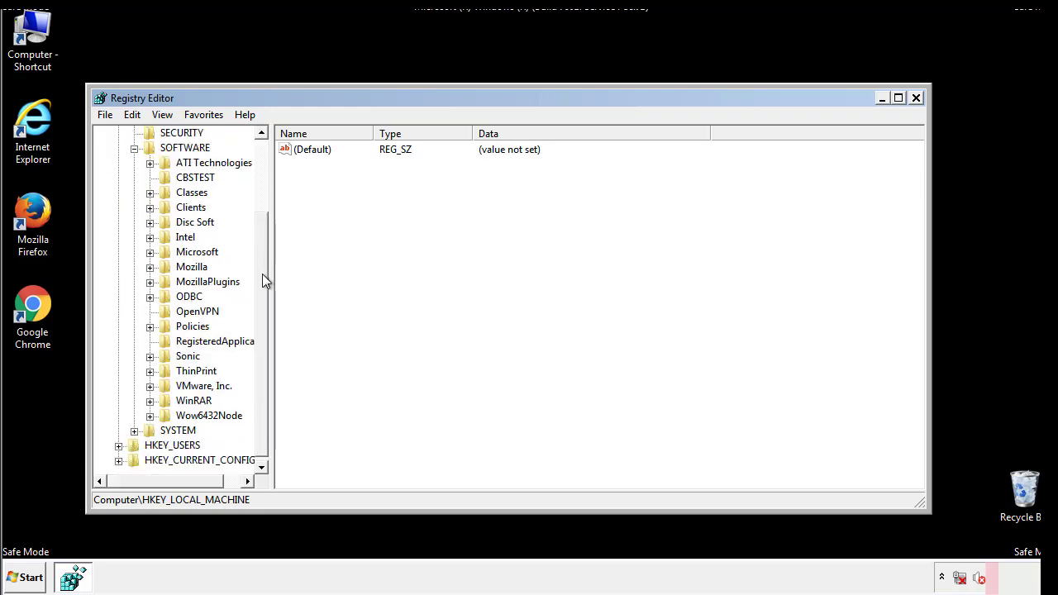
pyautogui.click(150, 253)
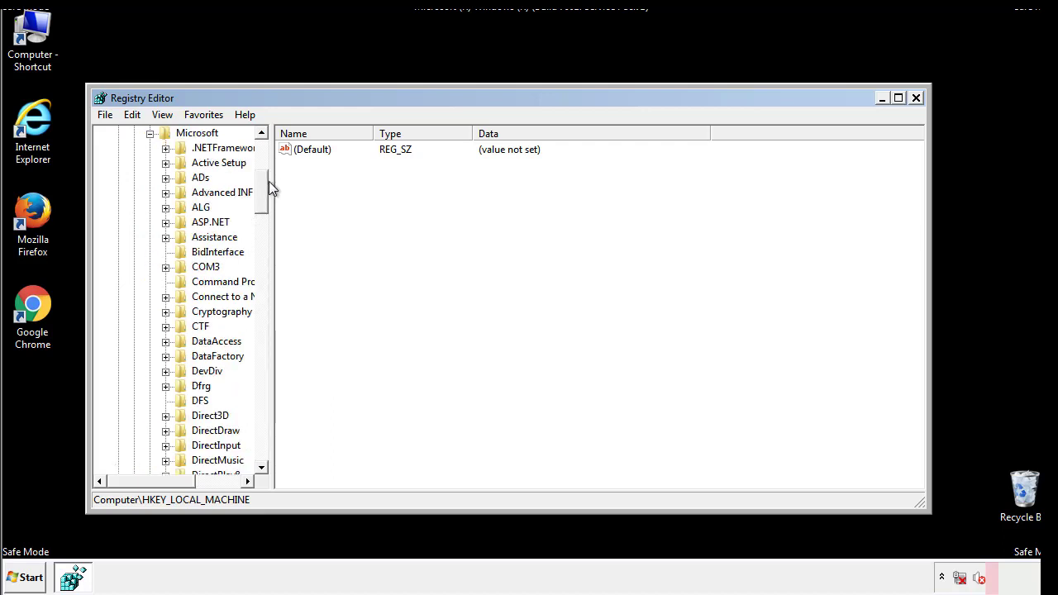
pyautogui.moveTo(261, 205); pyautogui.dragTo(262, 427)
pyautogui.click(167, 254)
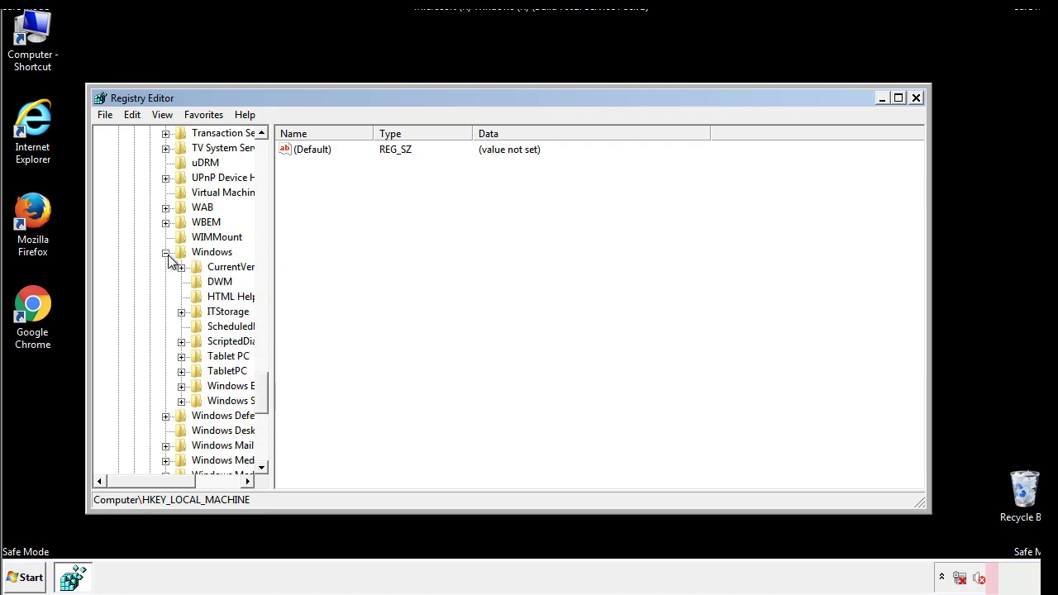
pyautogui.moveTo(145, 480); pyautogui.dragTo(169, 485)
pyautogui.click(139, 268)
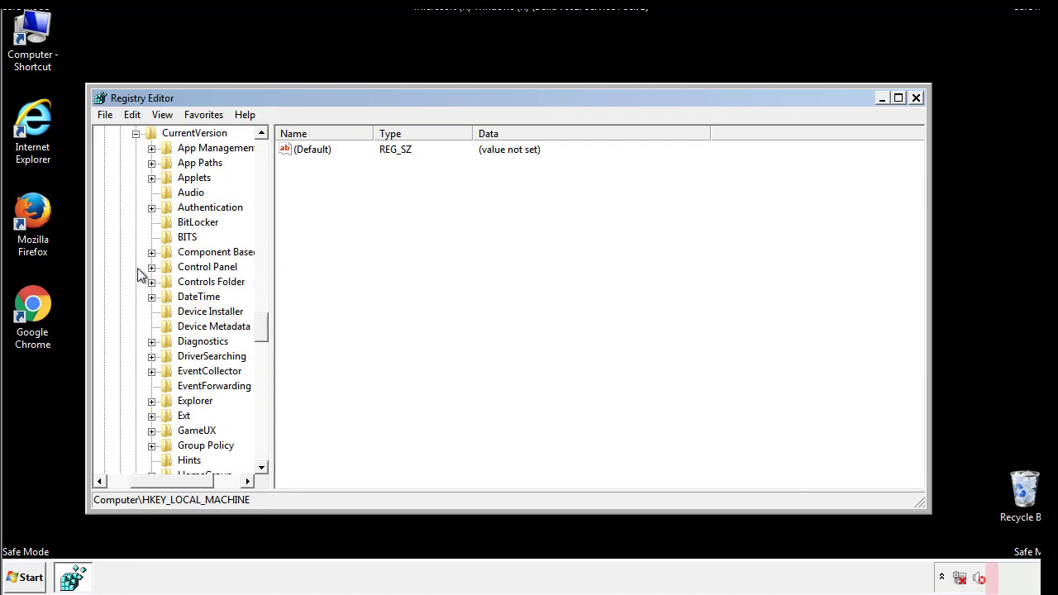
pyautogui.moveTo(269, 326); pyautogui.dragTo(262, 382)
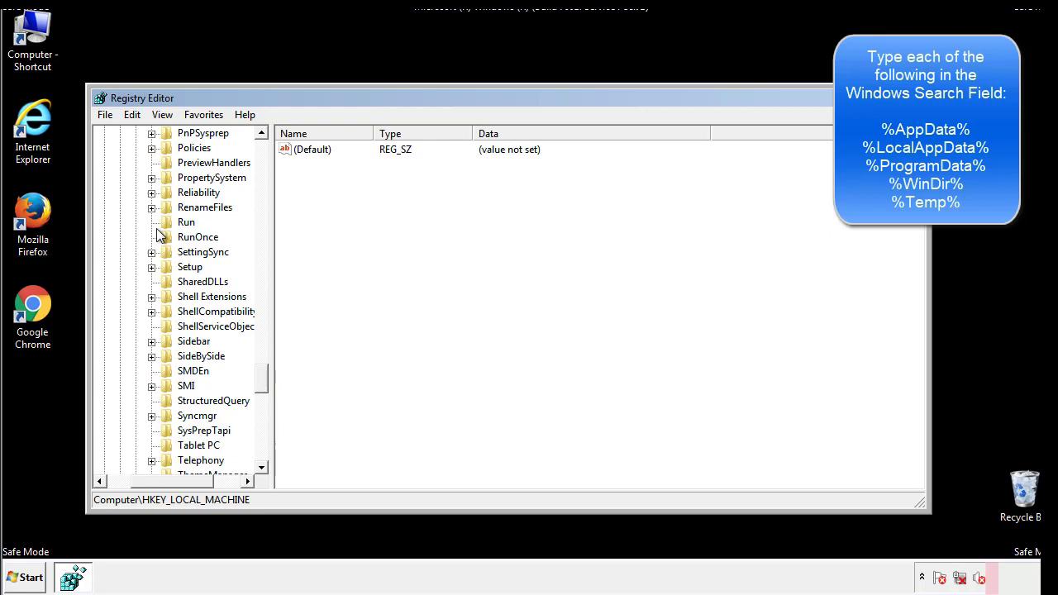
# Delete the tappi.loc value from HKLM's CurrentVersion\Run key
pyautogui.click(173, 224)
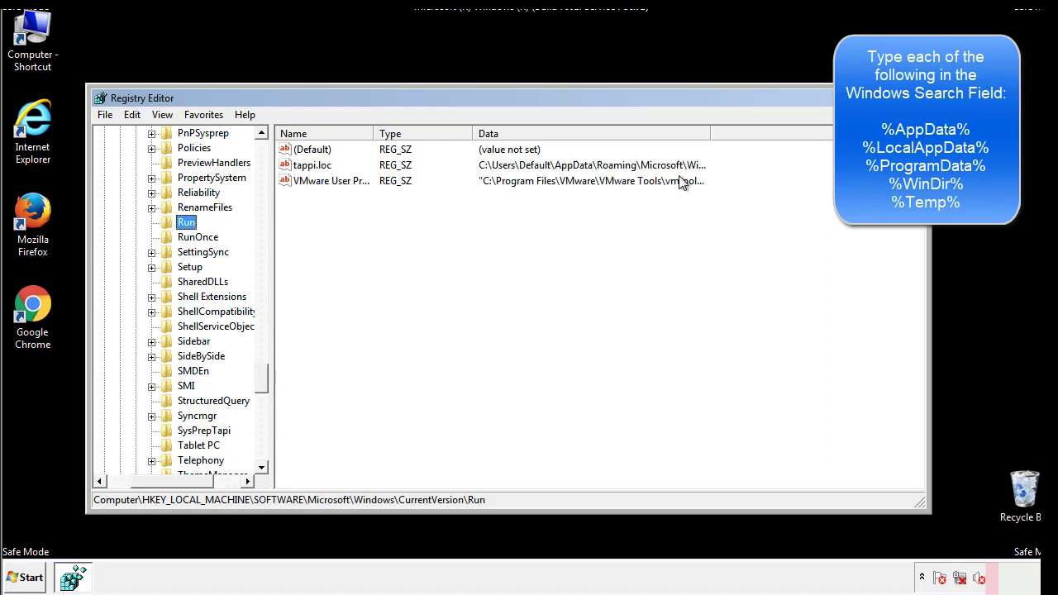
pyautogui.click(312, 169)
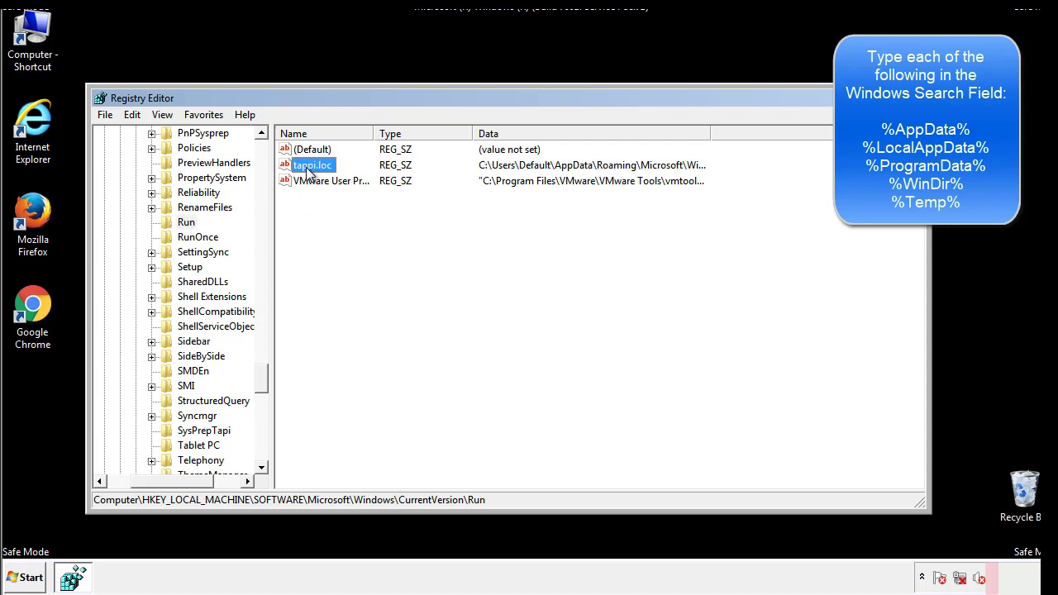
pyautogui.rightClick(308, 169)
pyautogui.click(330, 212)
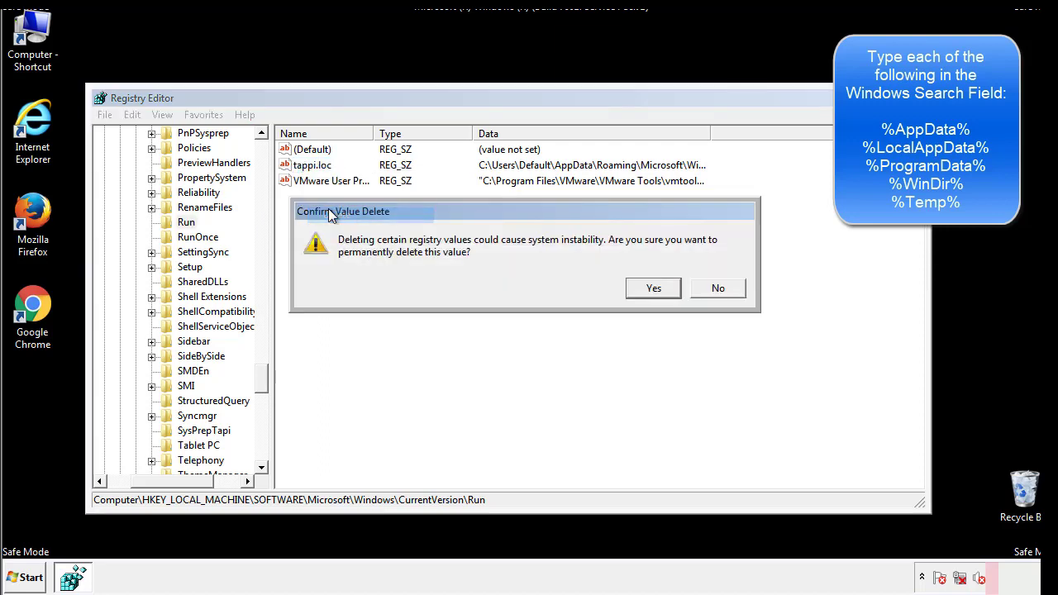
pyautogui.click(643, 289)
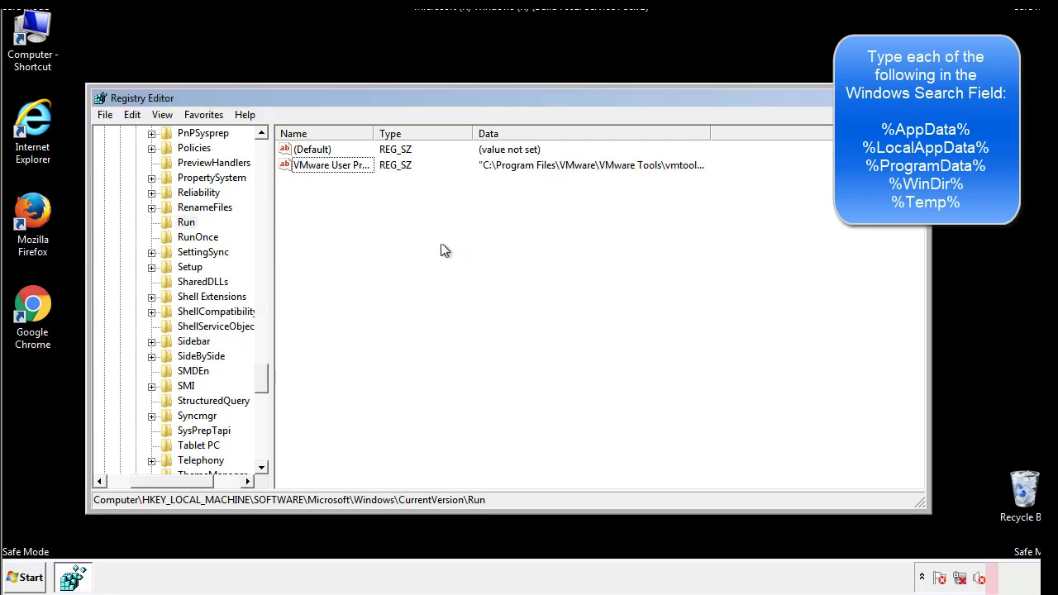
pyautogui.moveTo(265, 378); pyautogui.dragTo(263, 453)
pyautogui.moveTo(186, 486); pyautogui.dragTo(132, 487)
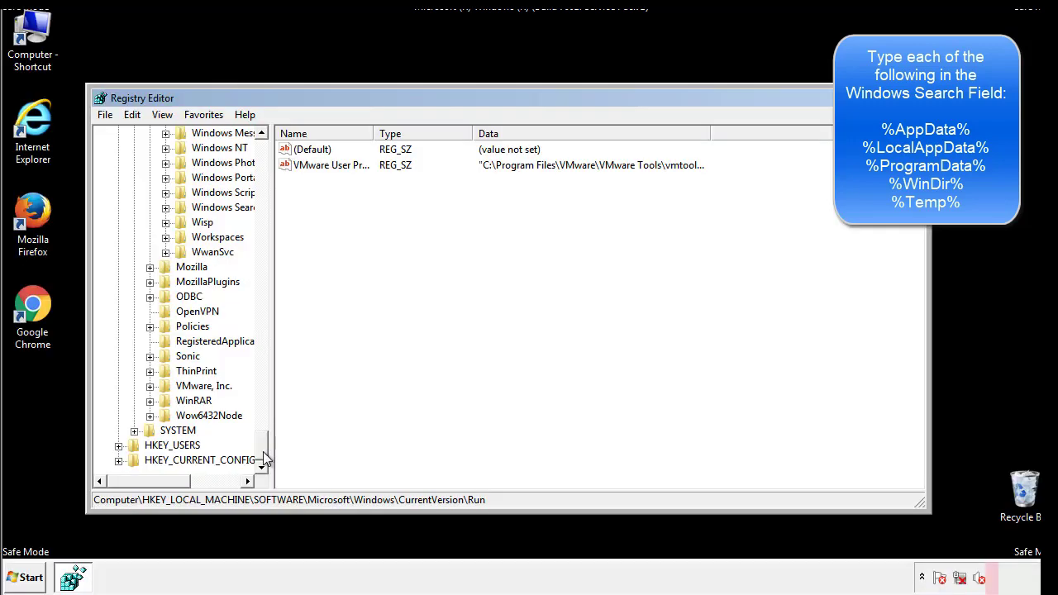
pyautogui.moveTo(263, 451); pyautogui.dragTo(269, 157)
# Collapse HKEY_LOCAL_MACHINE and expand HKEY_CURRENT_USER down to Software\Microsoft
pyautogui.click(119, 177)
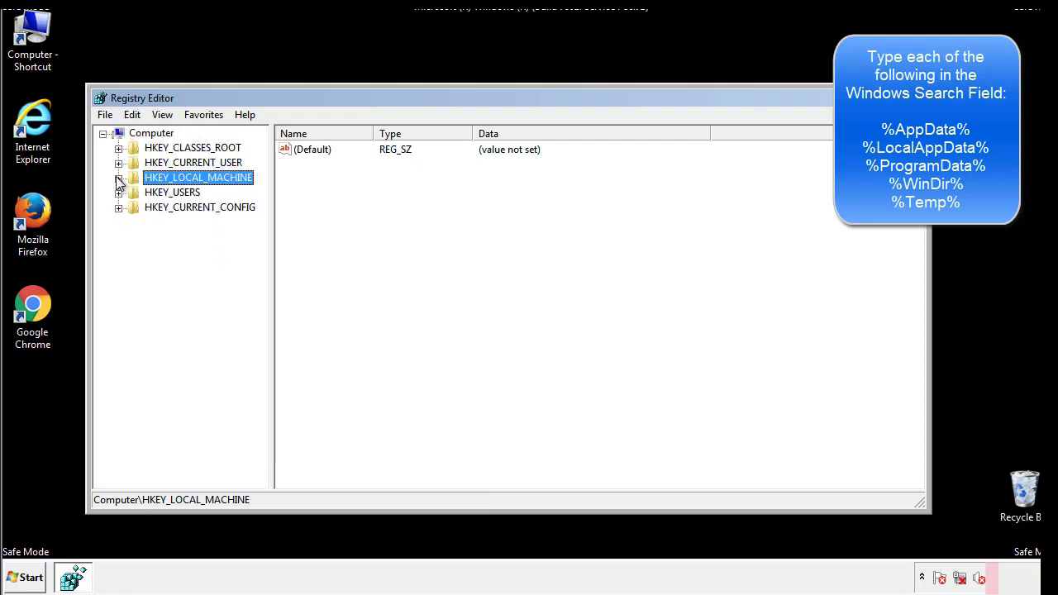
pyautogui.click(118, 163)
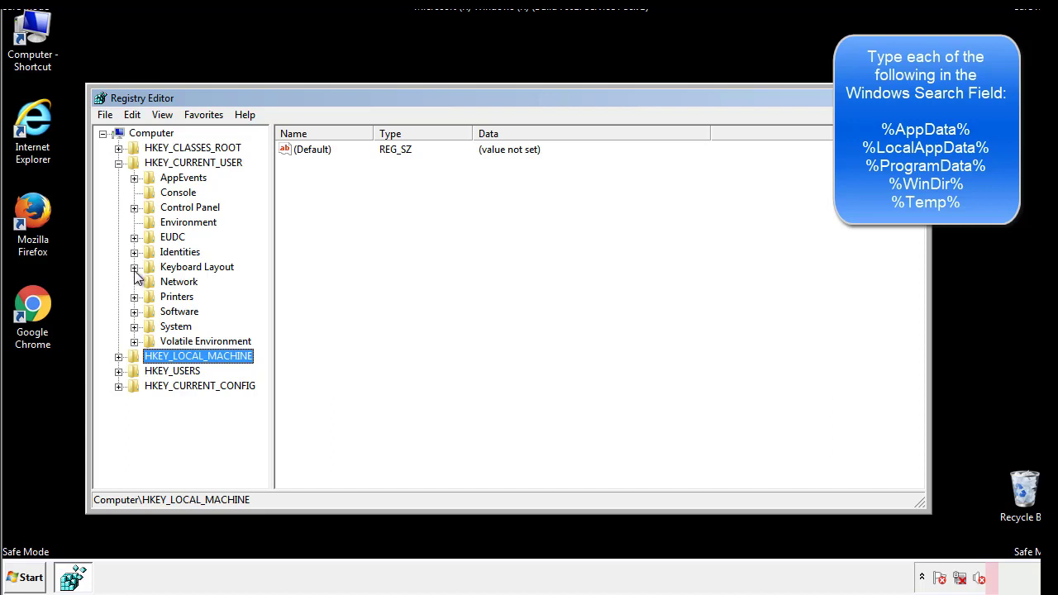
pyautogui.click(133, 312)
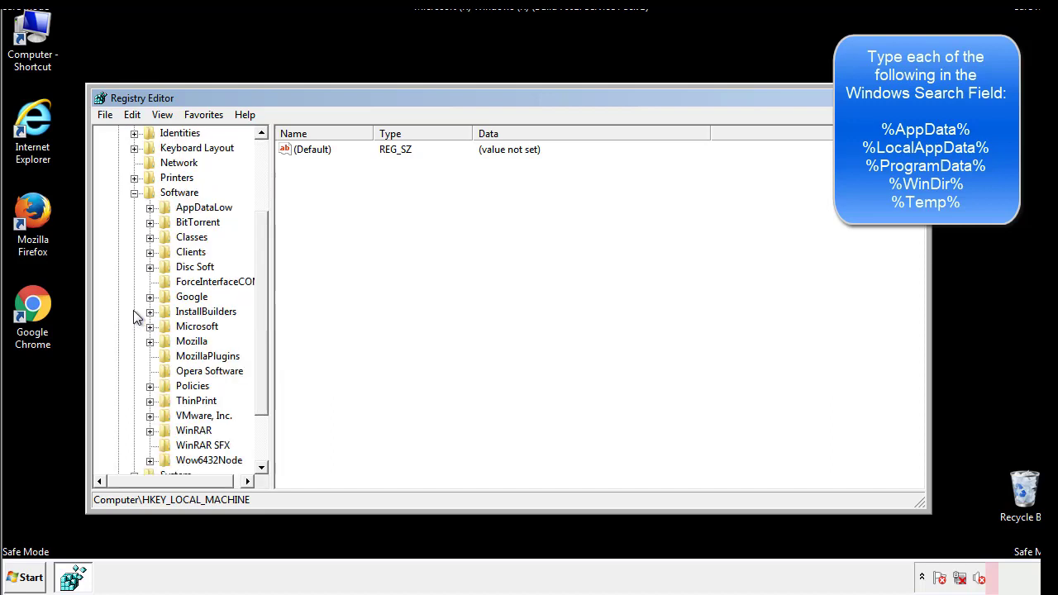
pyautogui.moveTo(259, 300); pyautogui.dragTo(260, 314)
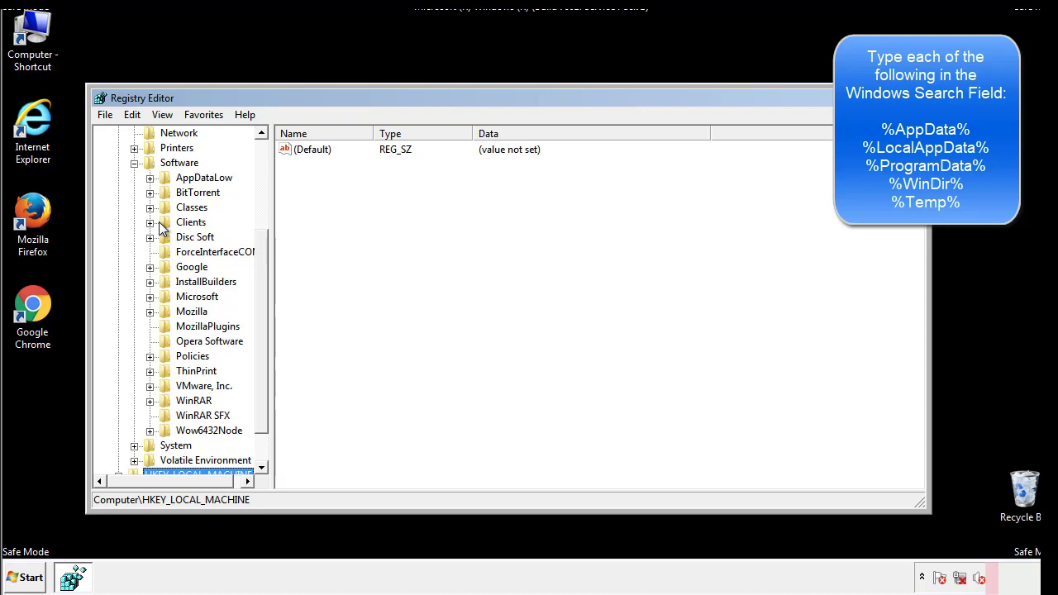
pyautogui.click(149, 297)
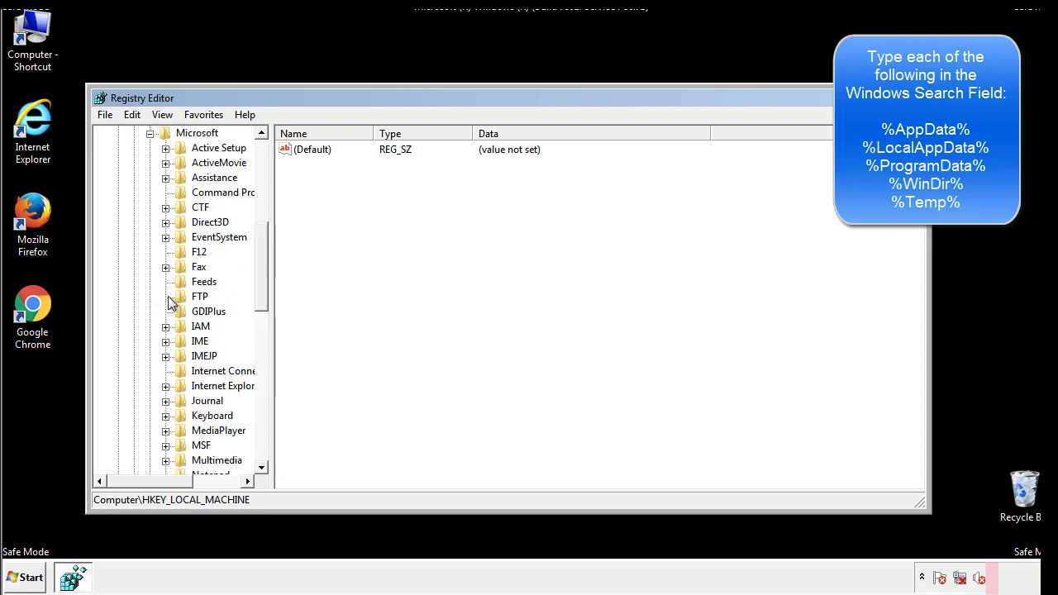
pyautogui.moveTo(260, 241); pyautogui.dragTo(260, 346)
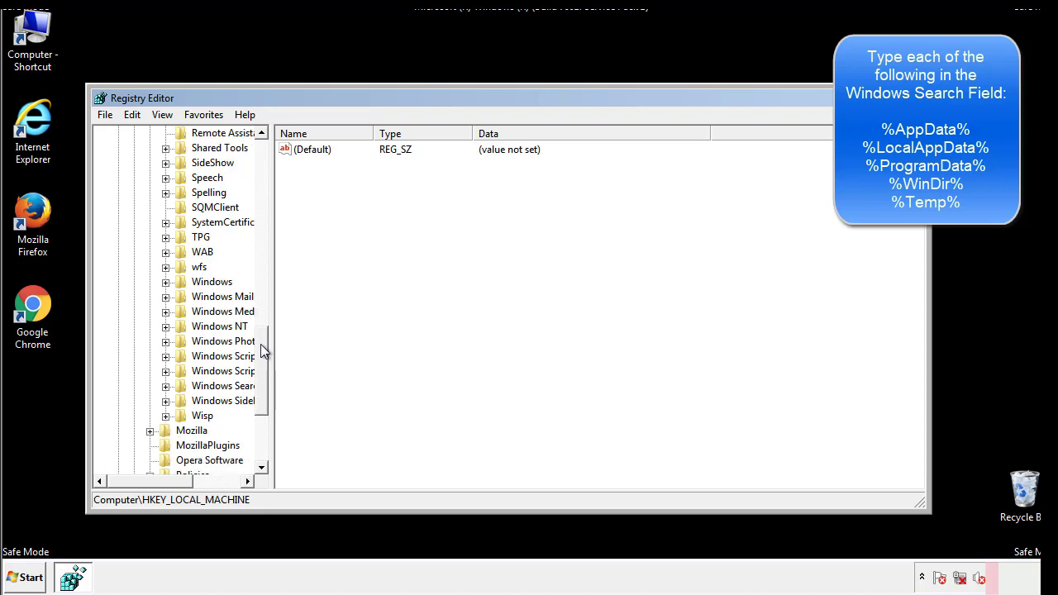
# Inspect HKCU's CurrentVersion\Run values, showing only DAEMON Tools, then collapse Windows
pyautogui.click(166, 283)
pyautogui.click(181, 298)
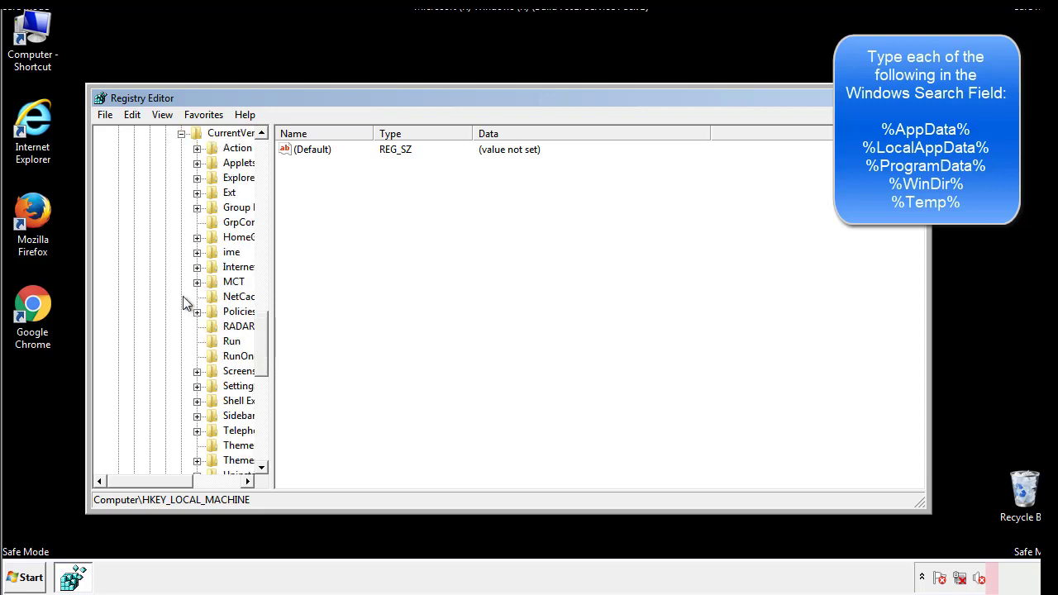
pyautogui.moveTo(160, 485); pyautogui.dragTo(186, 481)
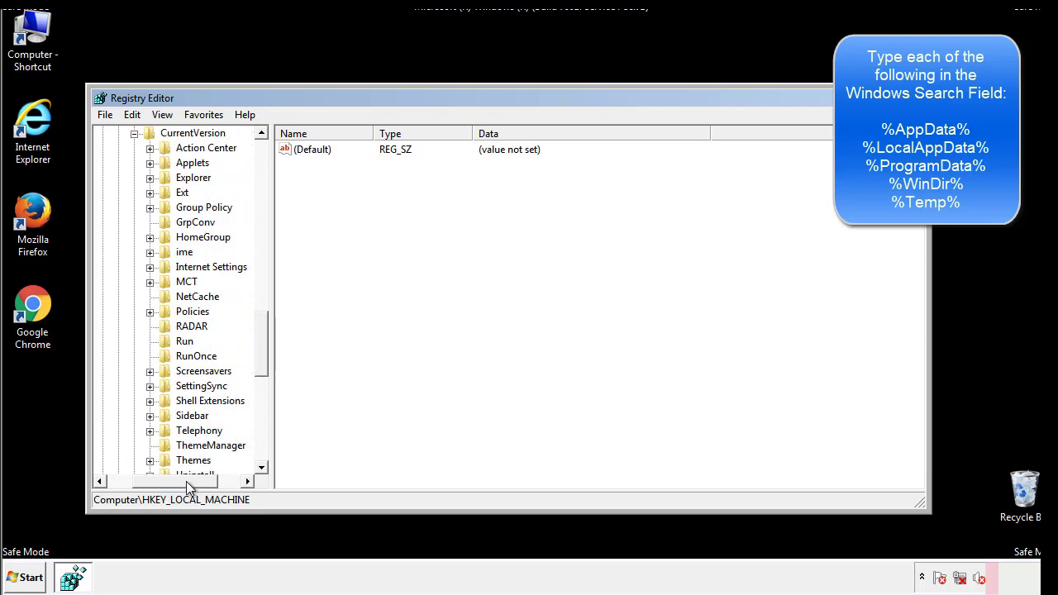
pyautogui.click(179, 335)
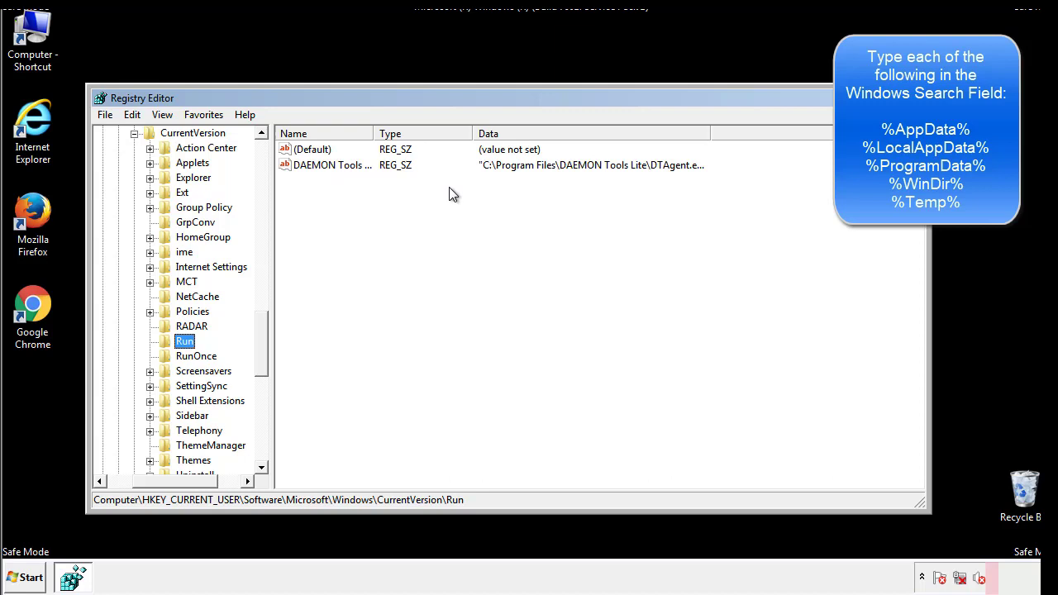
pyautogui.press('Tab')
pyautogui.moveTo(175, 478); pyautogui.dragTo(149, 480)
pyautogui.moveTo(268, 358); pyautogui.dragTo(261, 344)
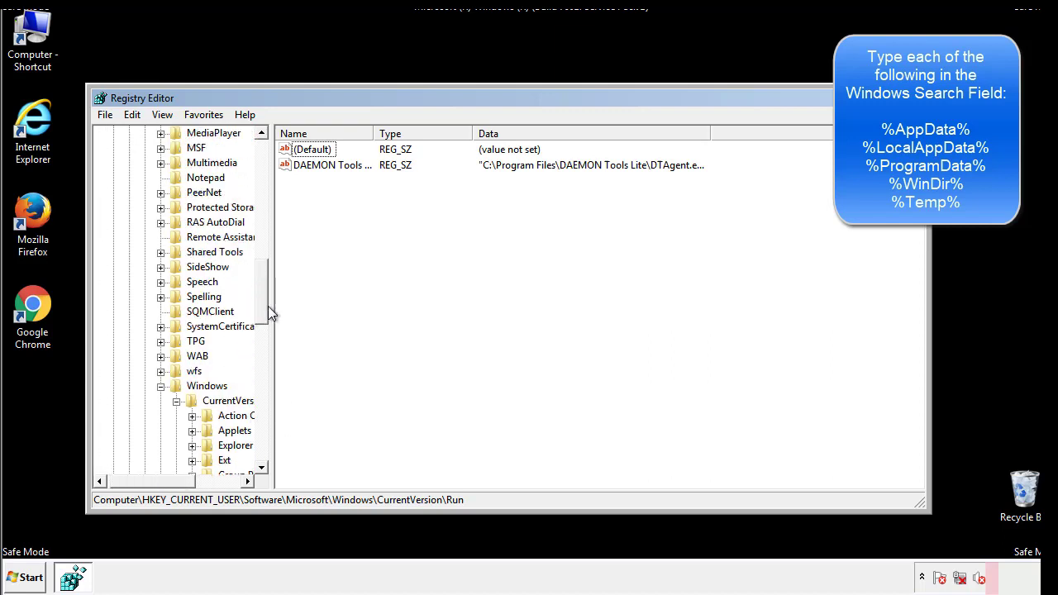
pyautogui.click(161, 386)
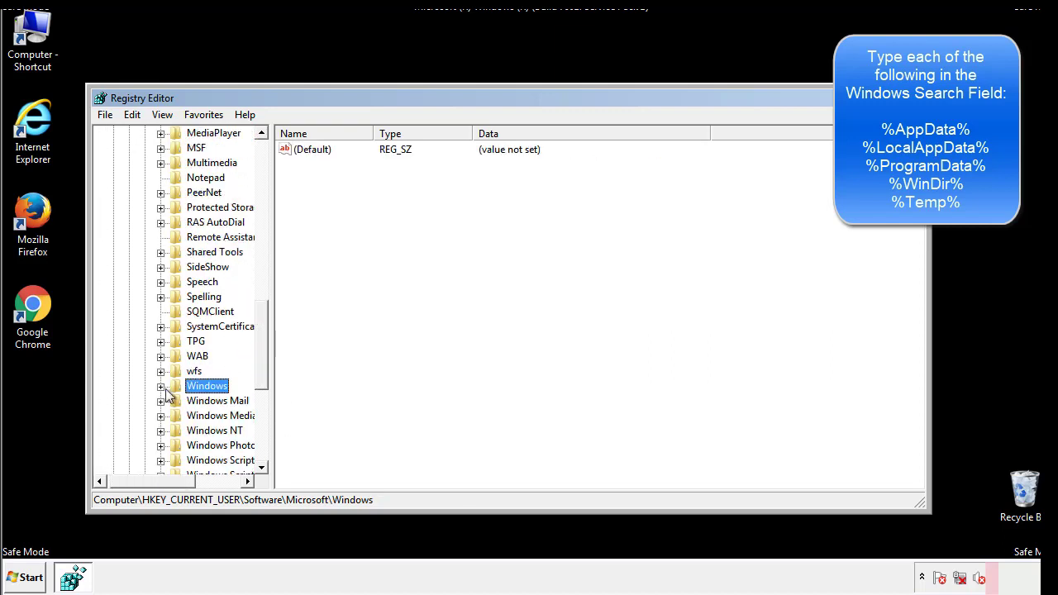
# Search the registry for '%tem' with Edit > Find
pyautogui.moveTo(265, 368); pyautogui.dragTo(266, 204)
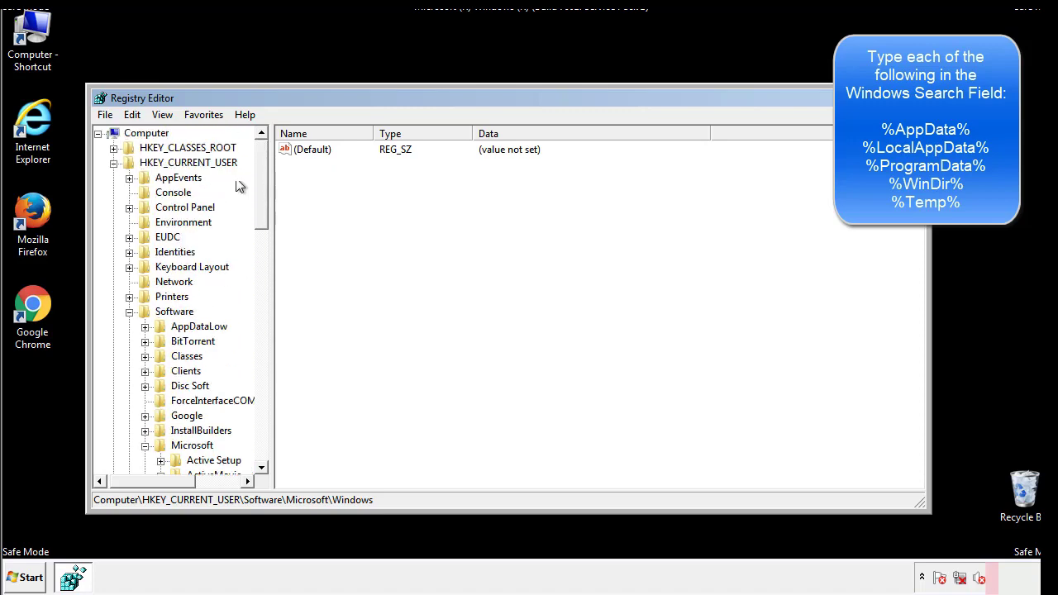
pyautogui.click(132, 115)
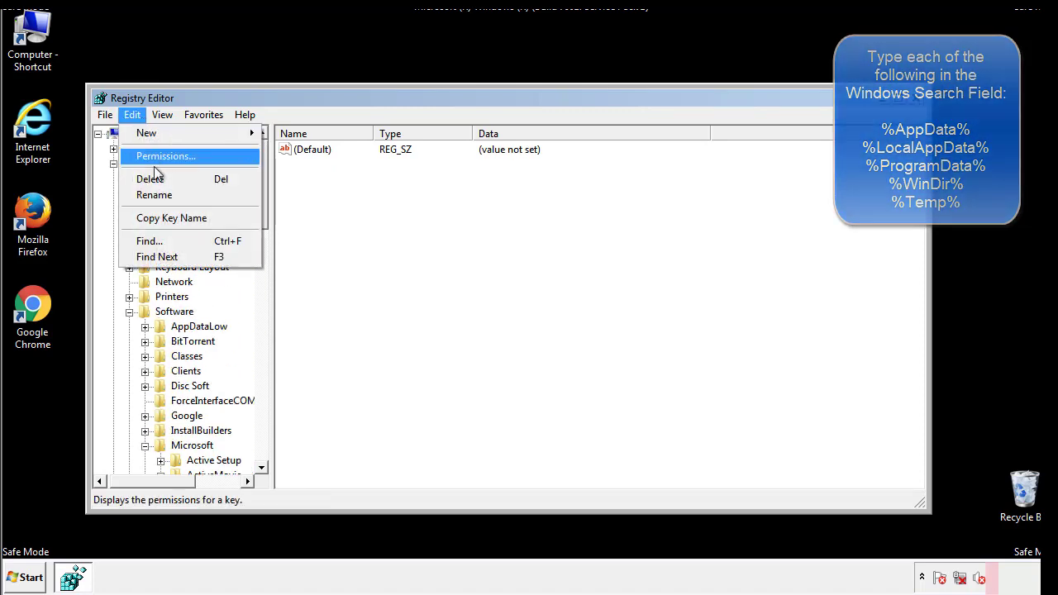
pyautogui.click(149, 240)
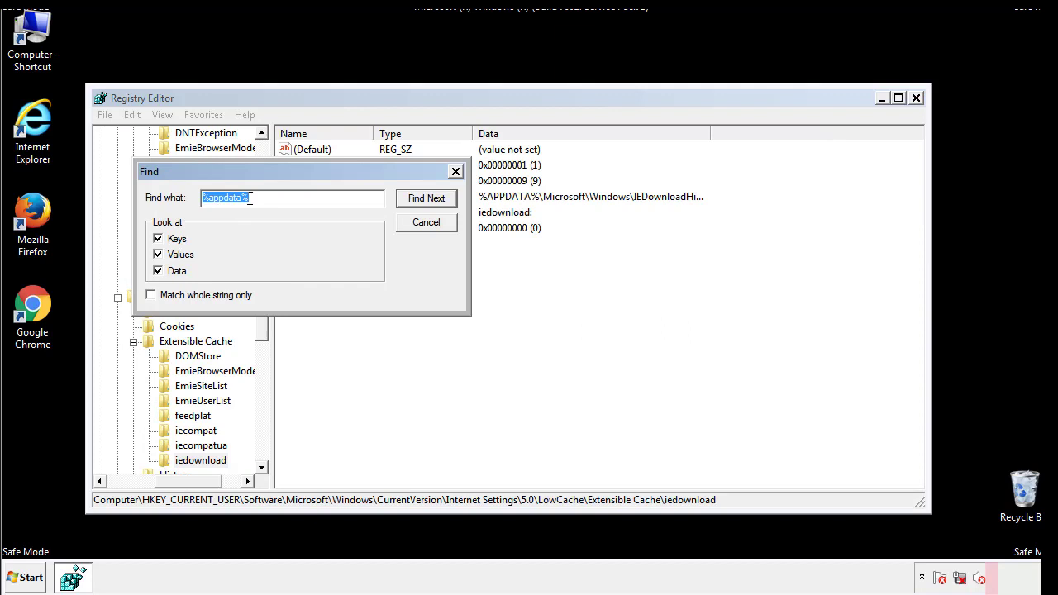
pyautogui.write('%t')
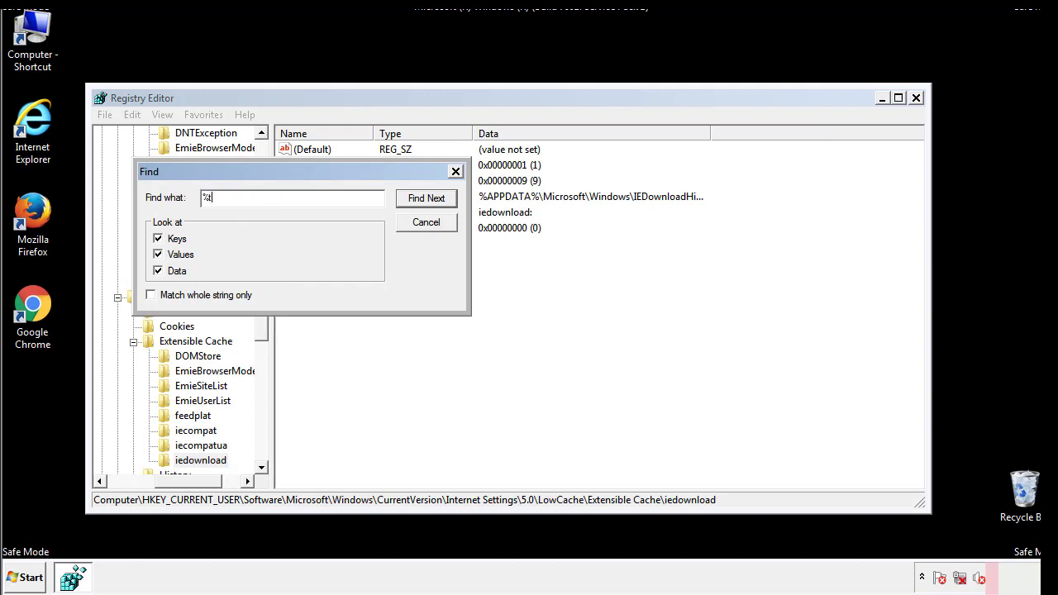
pyautogui.write('emp%')
pyautogui.press('Return')
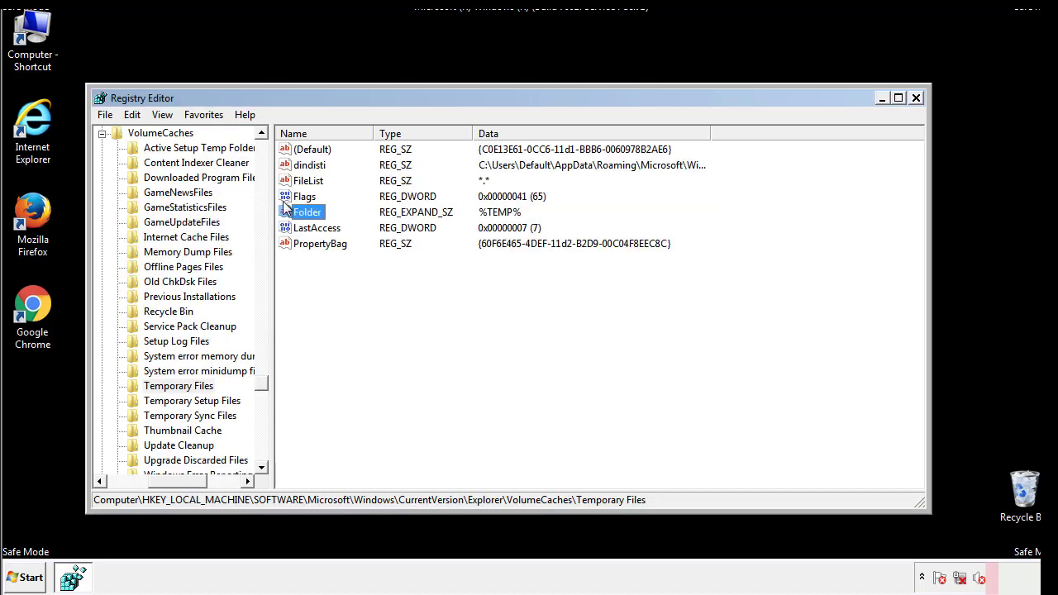
# Delete all values in the Temporary Files key except (Default)
pyautogui.click(431, 289)
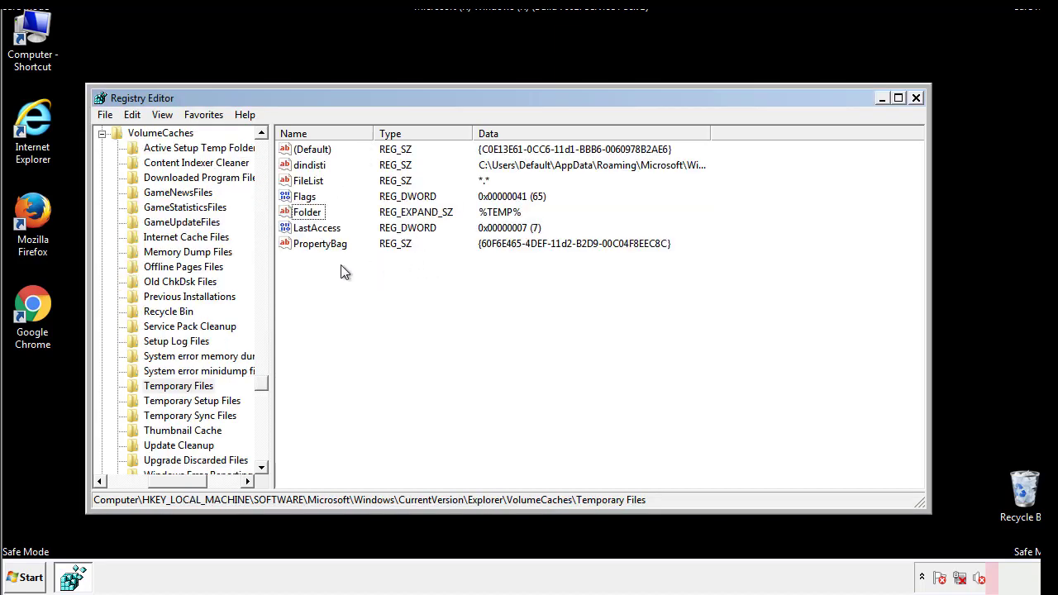
pyautogui.moveTo(340, 266)
pyautogui.mouseDown()
pyautogui.moveTo(313, 242)
pyautogui.moveTo(299, 149)
pyautogui.mouseUp()
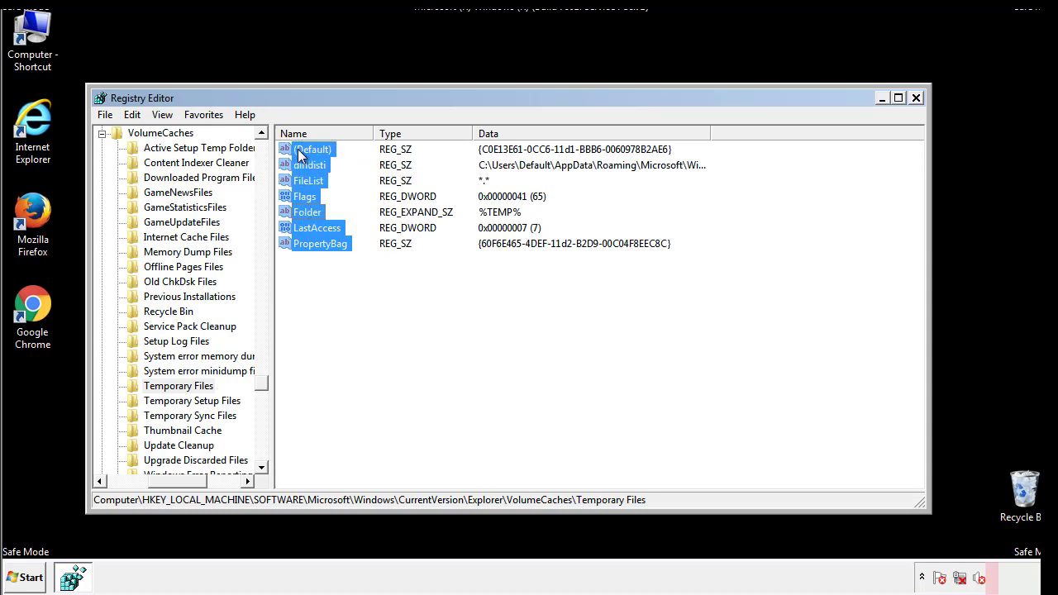
pyautogui.rightClick(298, 149)
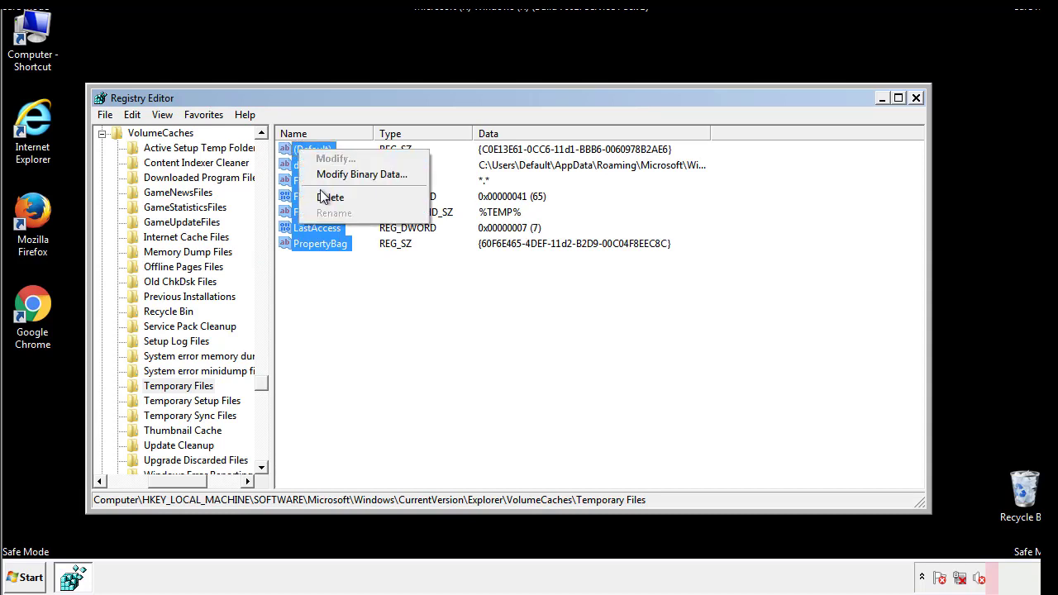
pyautogui.click(324, 196)
pyautogui.click(671, 288)
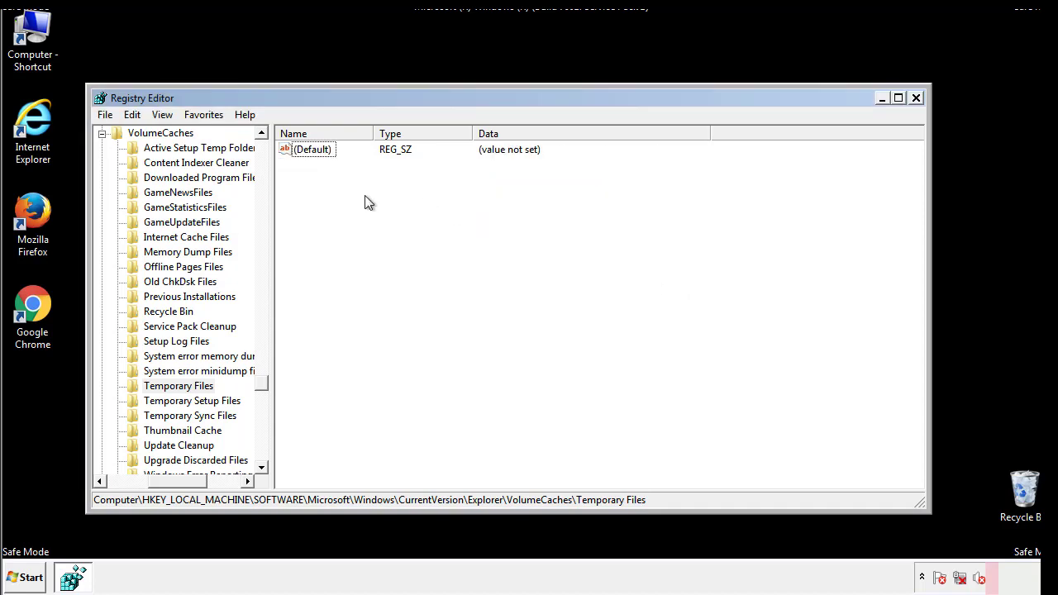
# Close Registry Editor, turn off Safe boot in msconfig, apply, and restart Windows
pyautogui.click(918, 99)
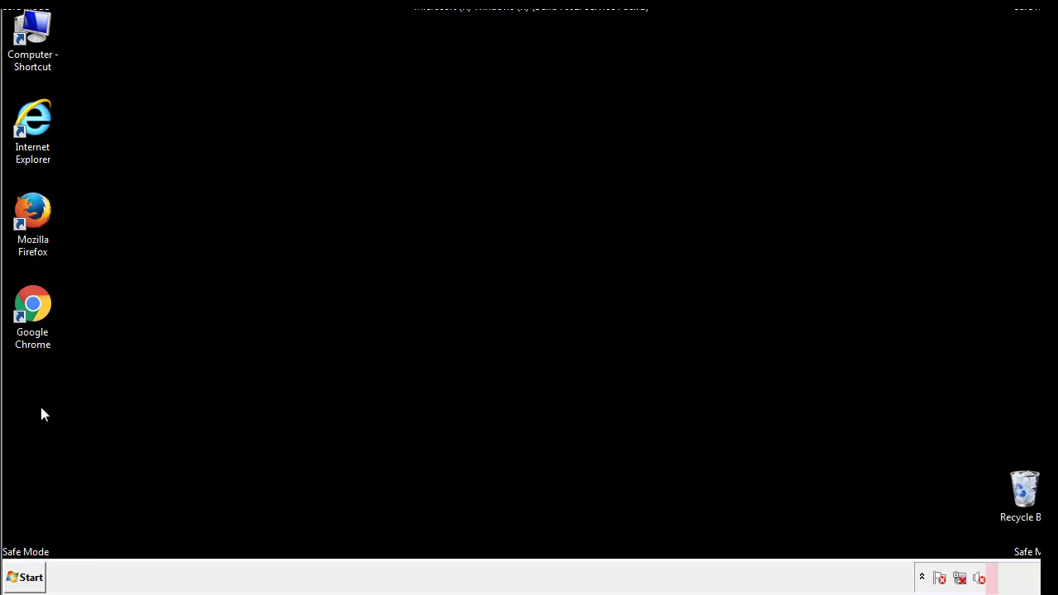
pyautogui.click(20, 580)
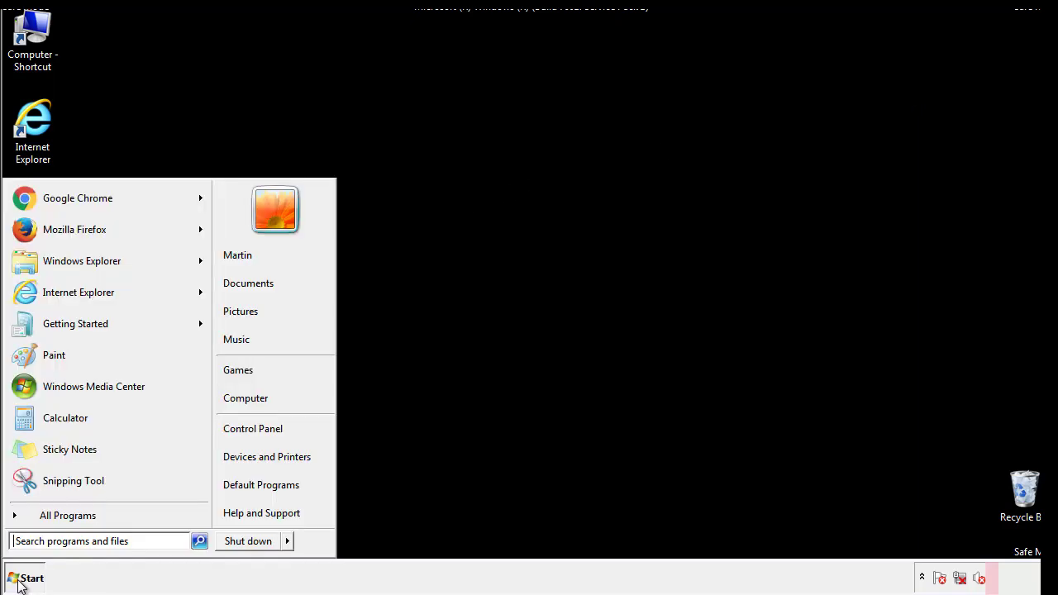
pyautogui.click(58, 541)
pyautogui.write('mscon')
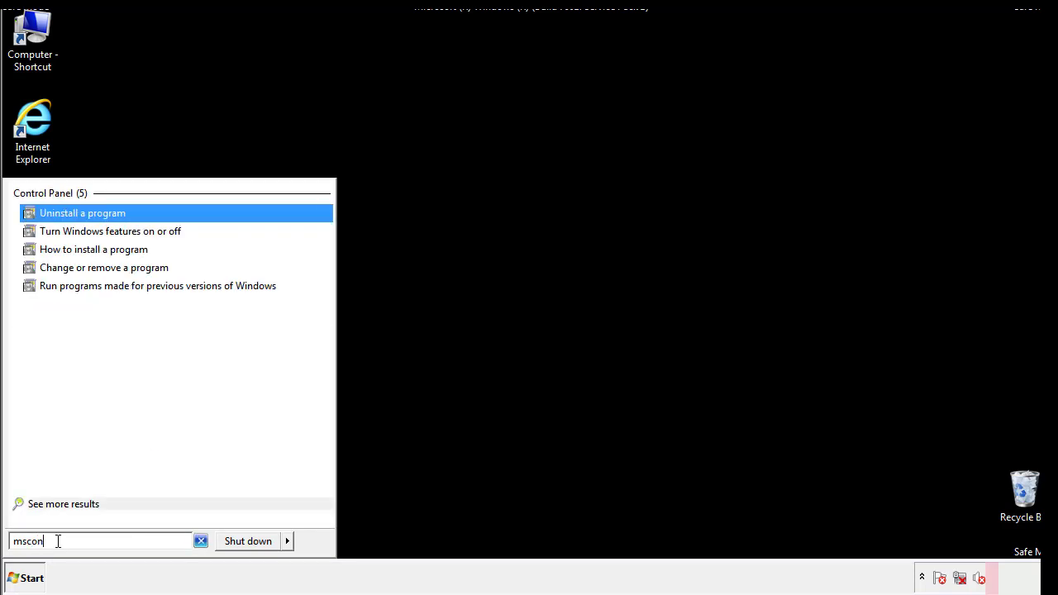
pyautogui.write('fig')
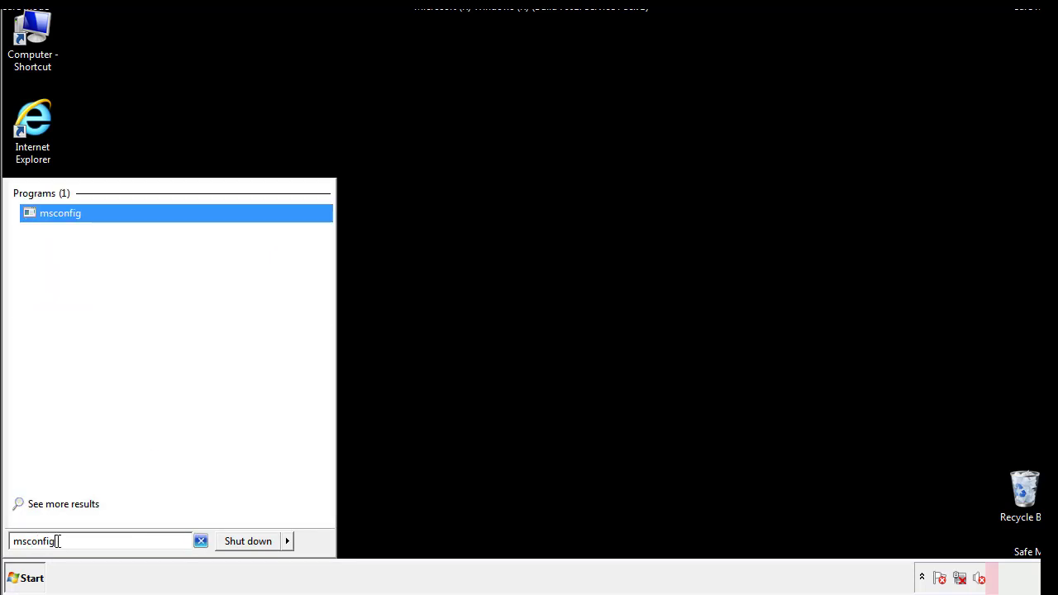
pyautogui.press('Return')
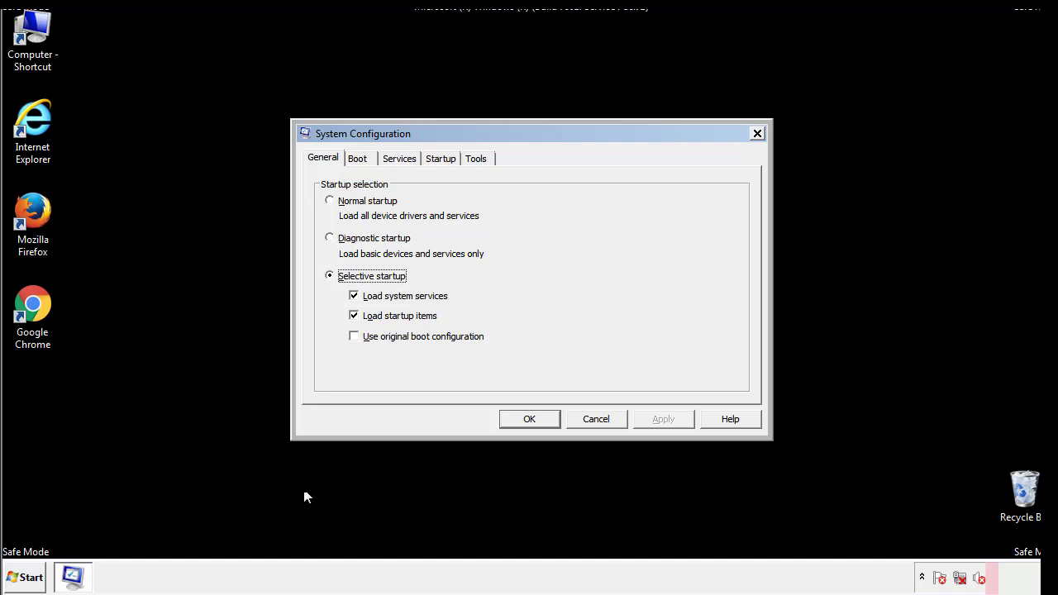
pyautogui.click(361, 158)
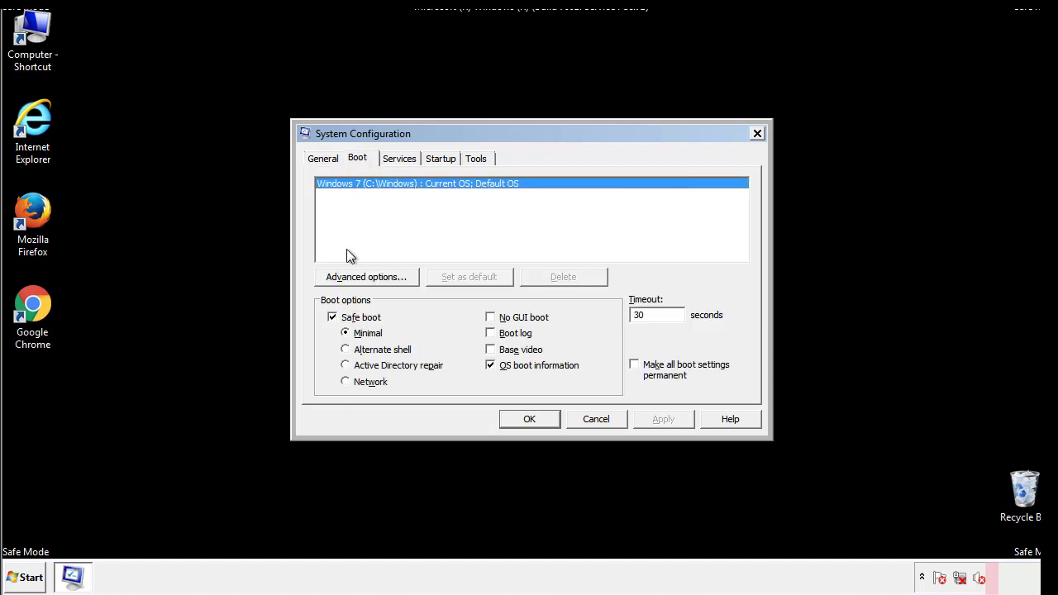
pyautogui.click(333, 318)
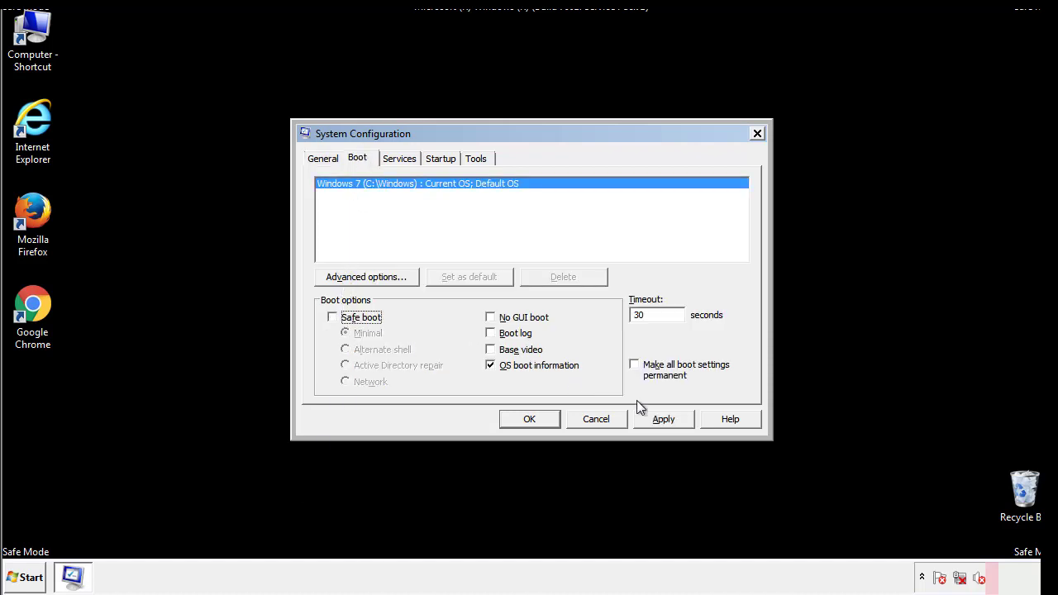
pyautogui.click(665, 418)
pyautogui.click(529, 418)
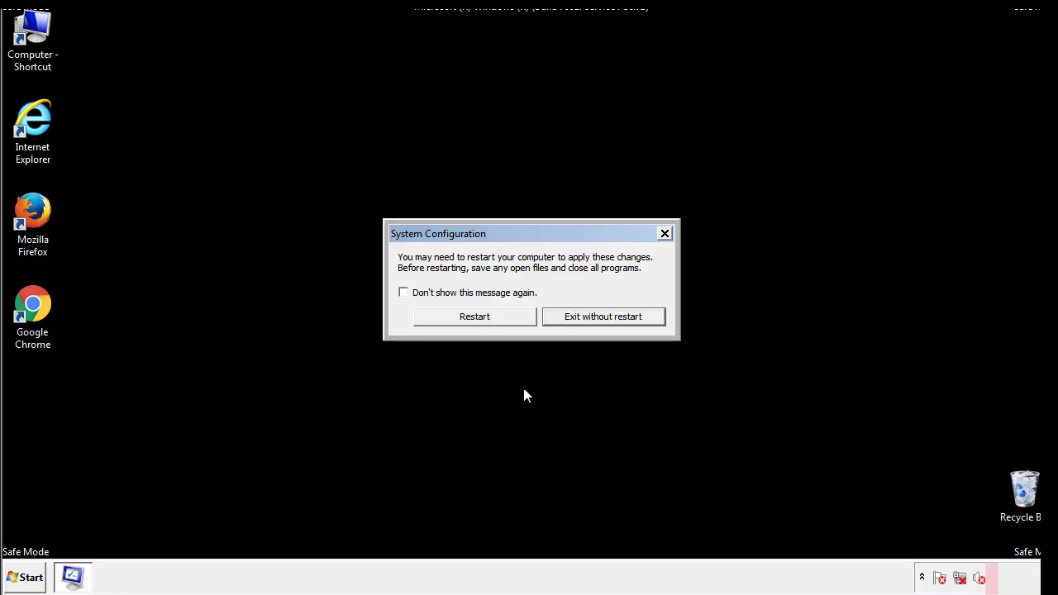
pyautogui.click(489, 322)
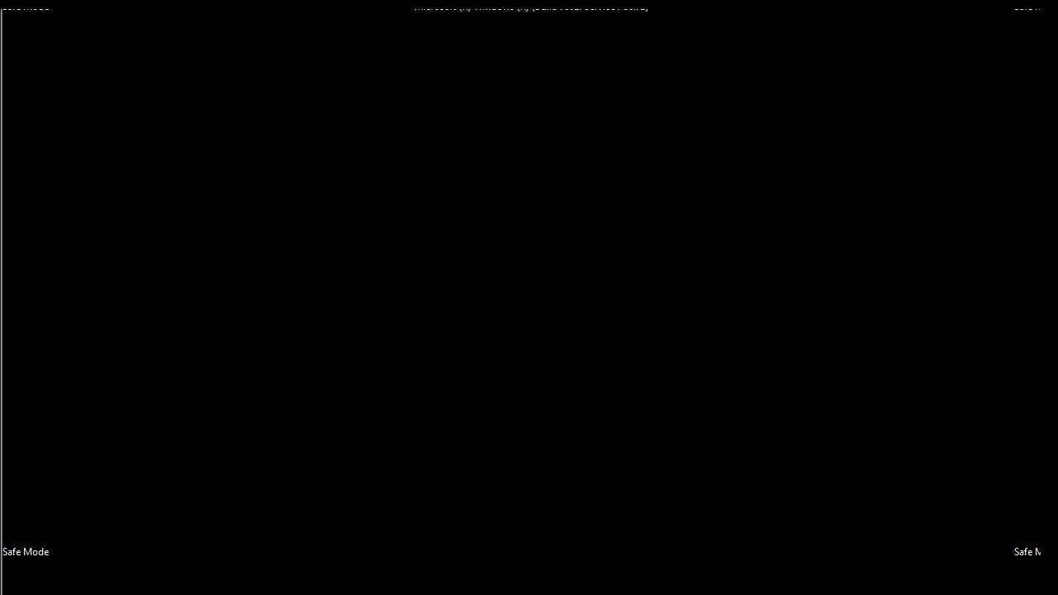